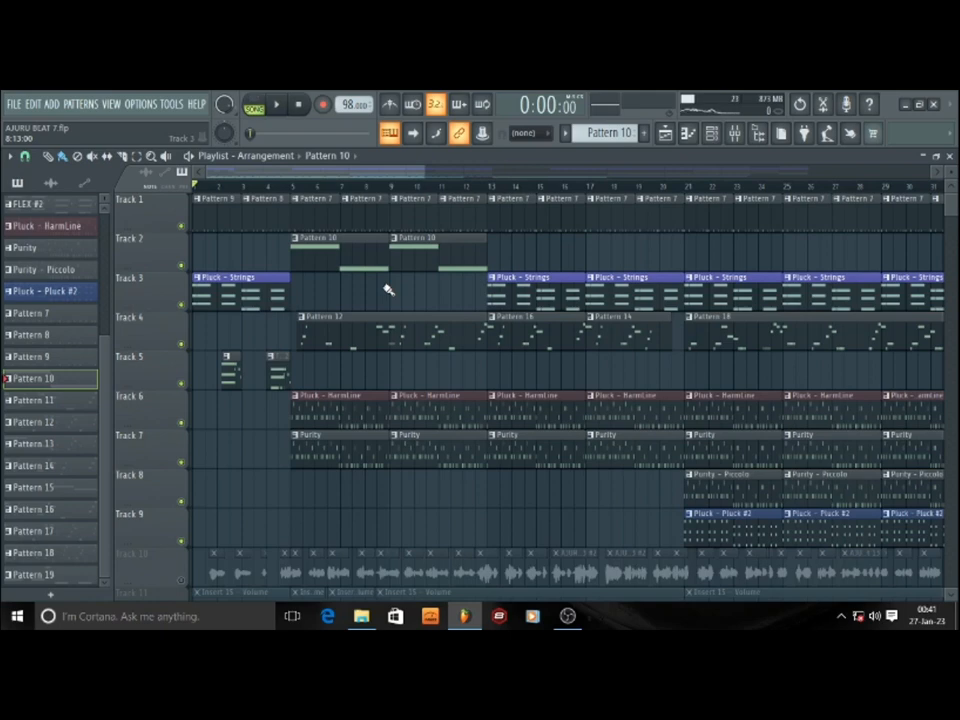
Play the song from the start with the whole arrangement in view, stopping around bar 24
key(space)
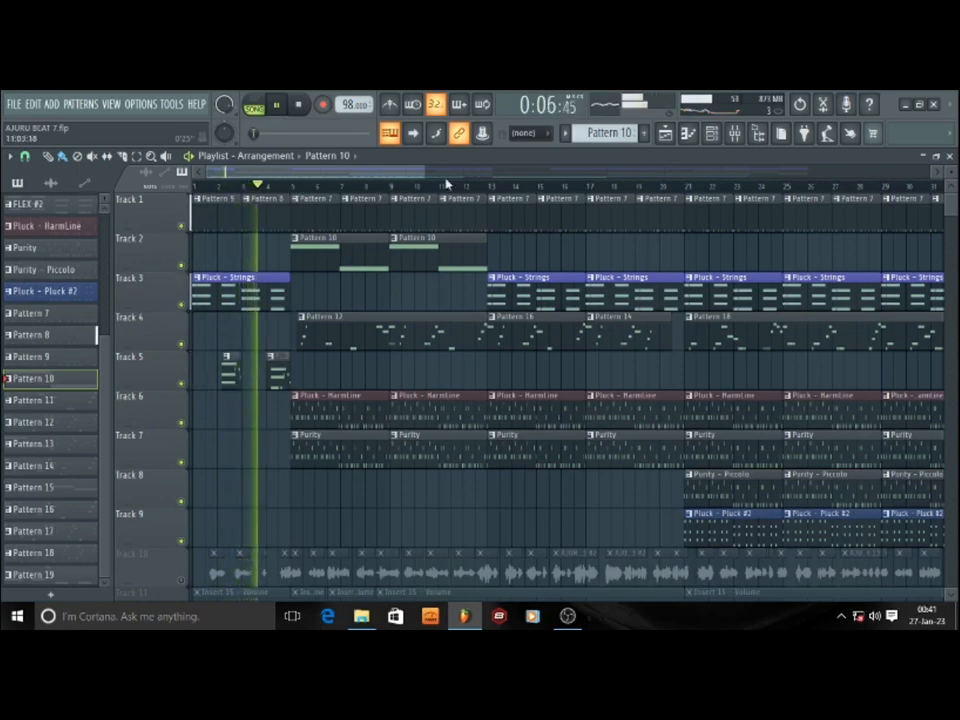
drag(425, 173, 855, 178)
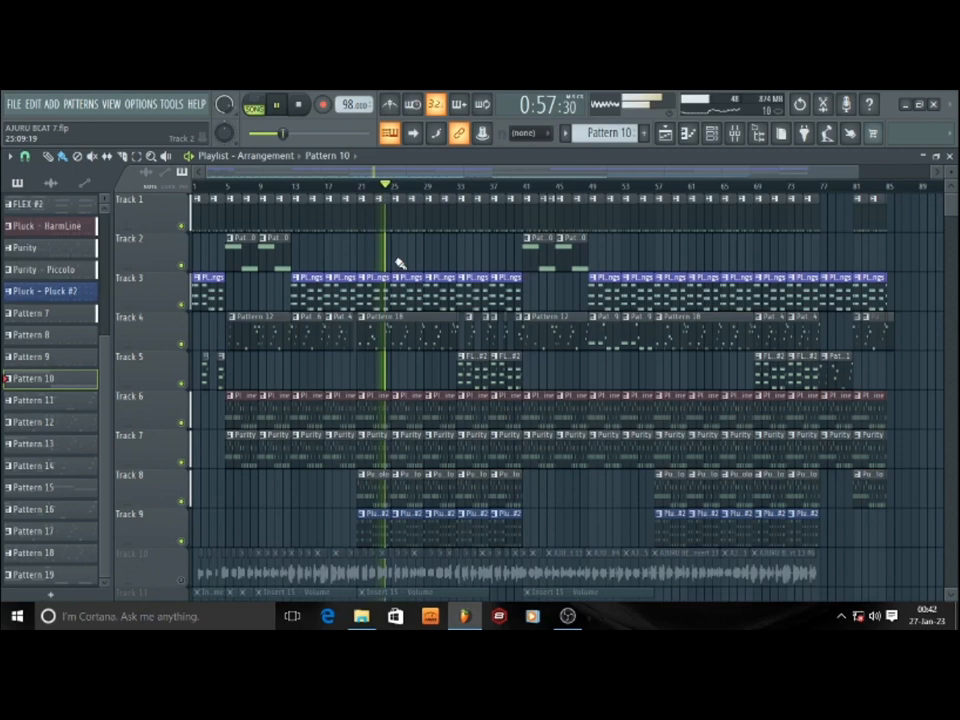
key(space)
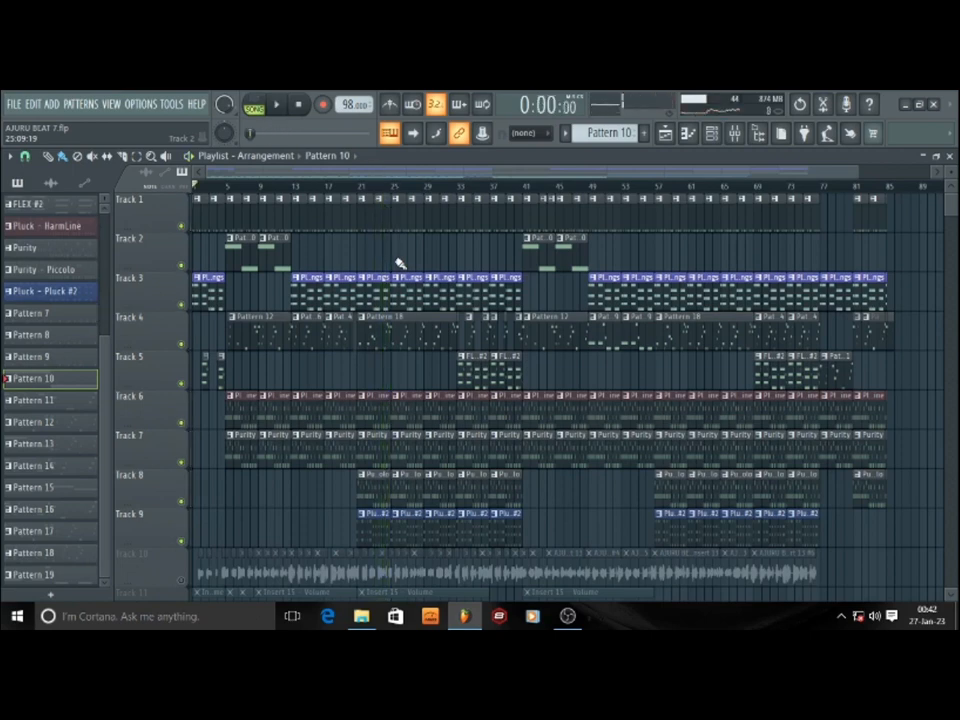
Solo the Heavy Kick (3) channel of Pattern 7 in the channel rack and play it alone
scroll(213, 192, up, 5)
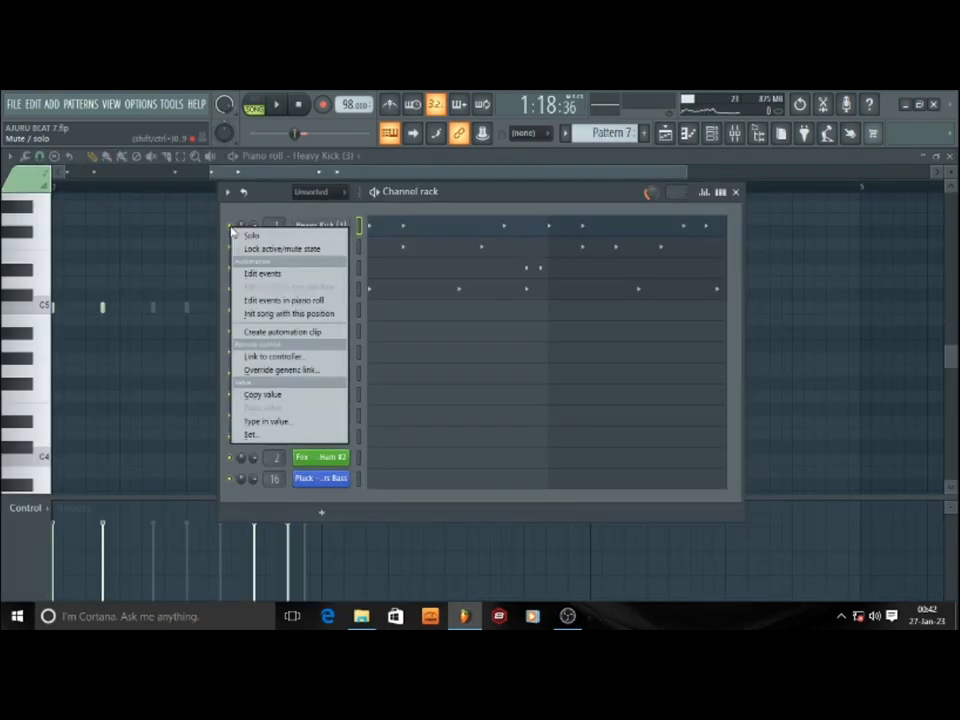
click(228, 226)
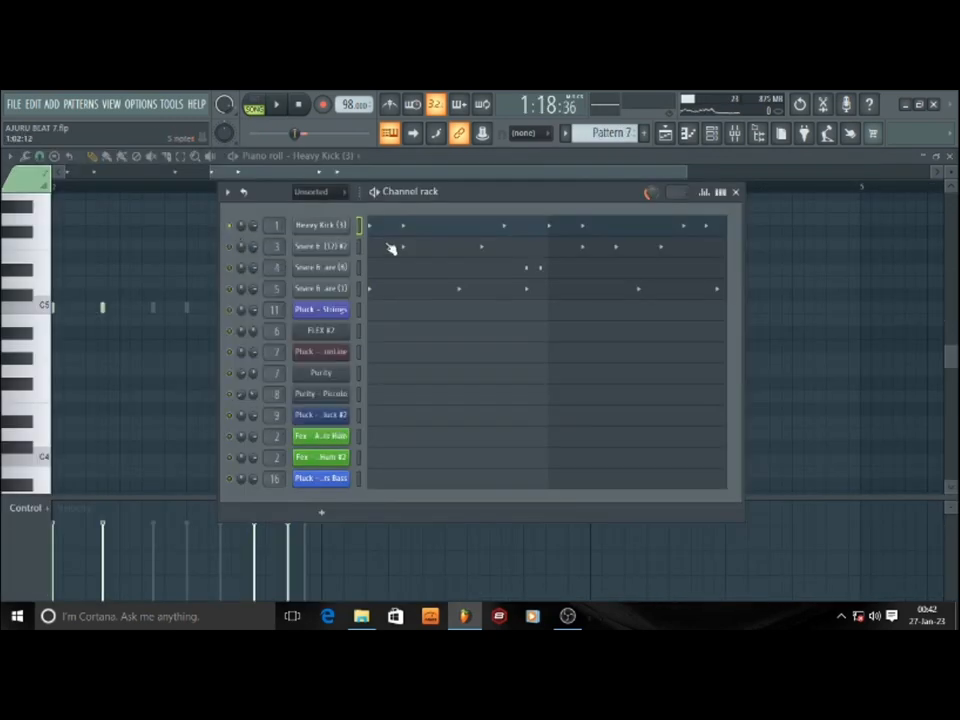
key(space)
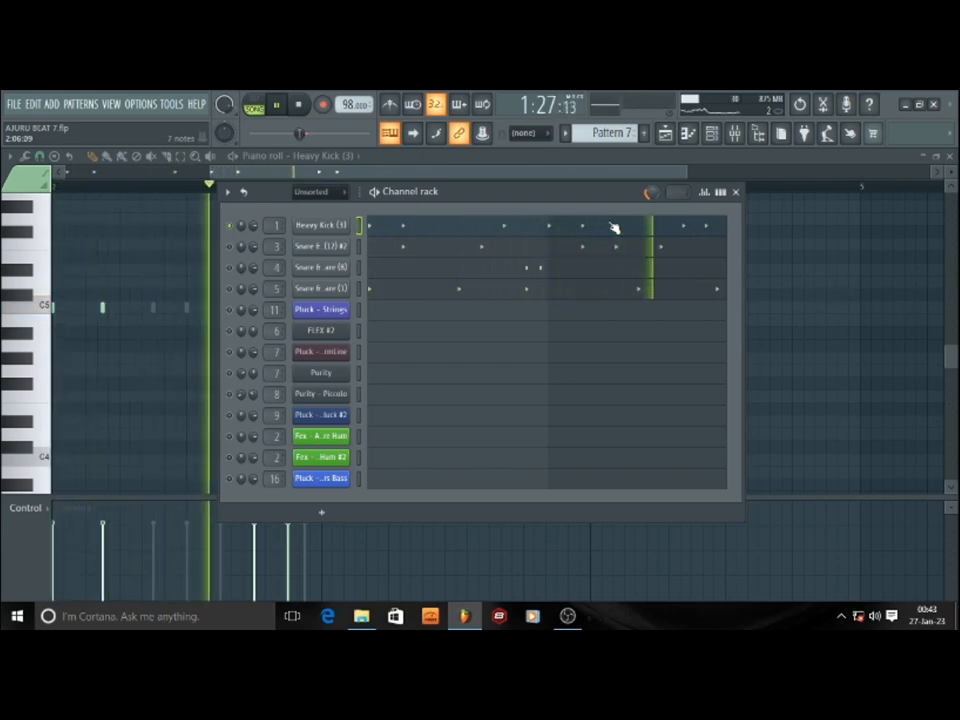
key(space)
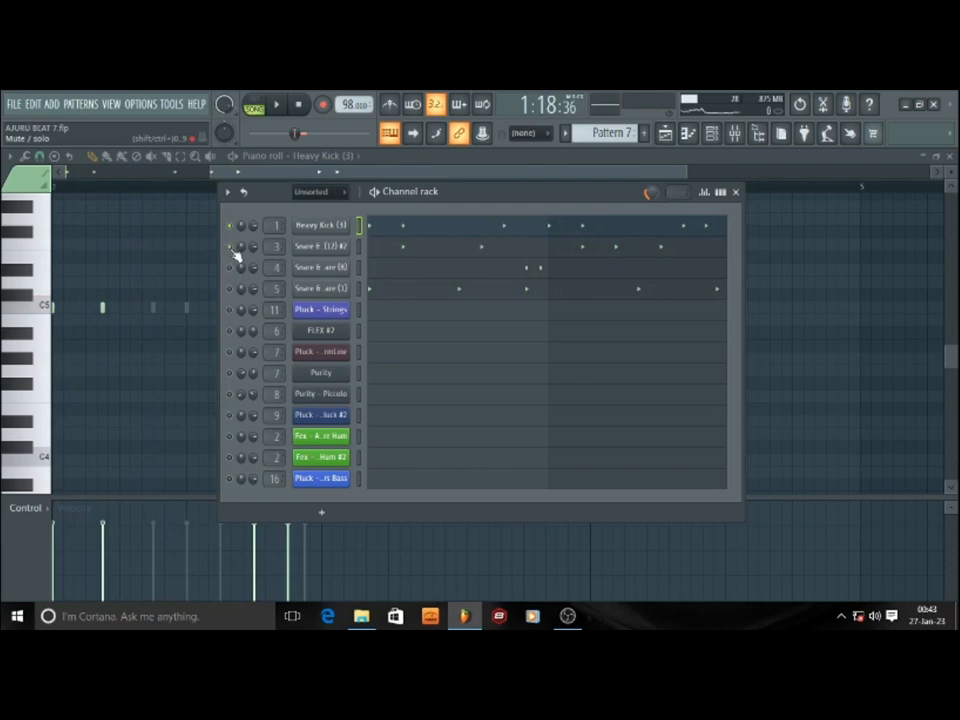
Unmute the three snare channels below the kick one at a time, playing the drum pattern after each
key(space)
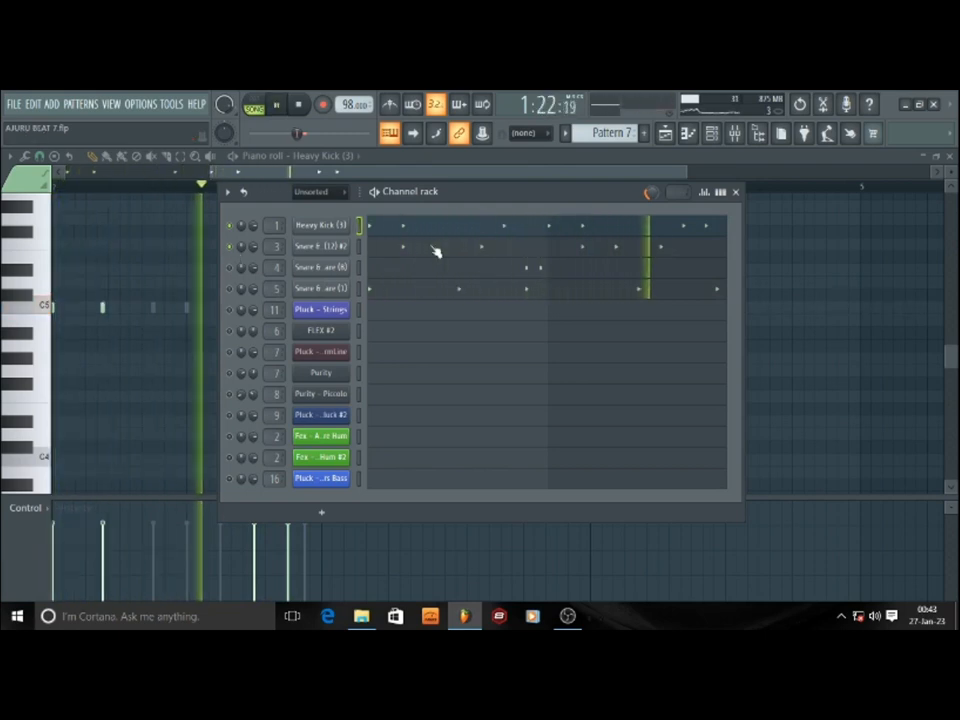
key(space)
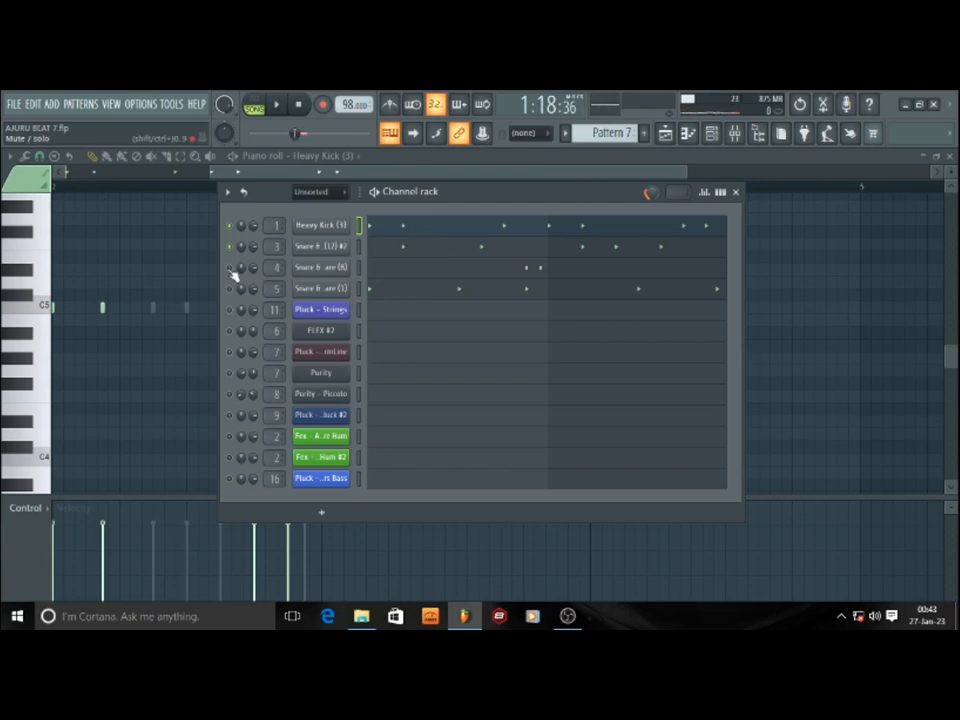
key(space)
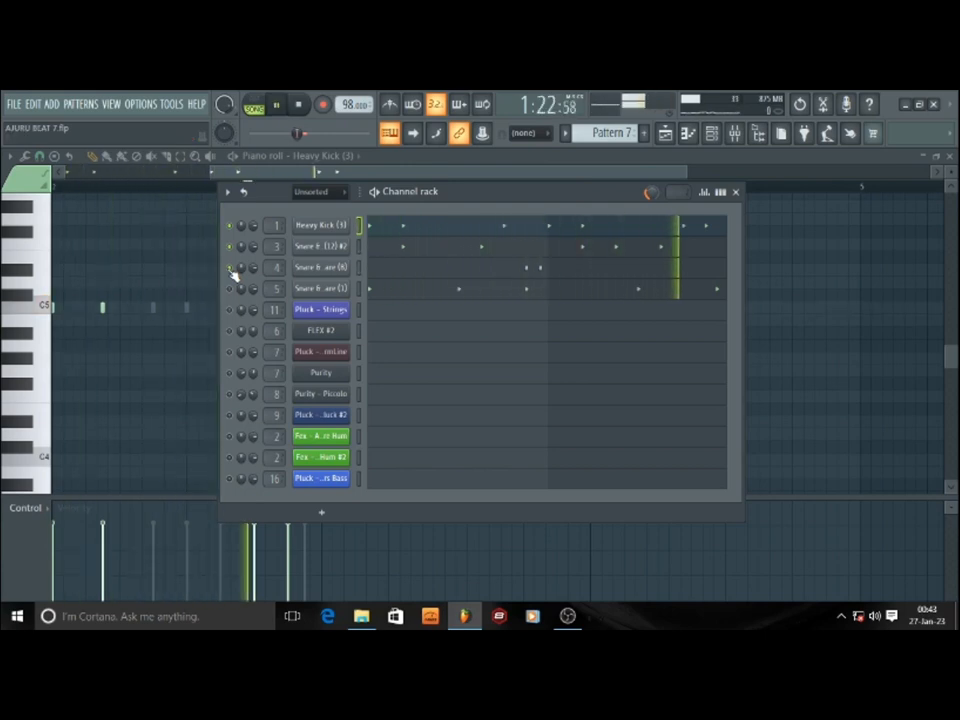
key(space)
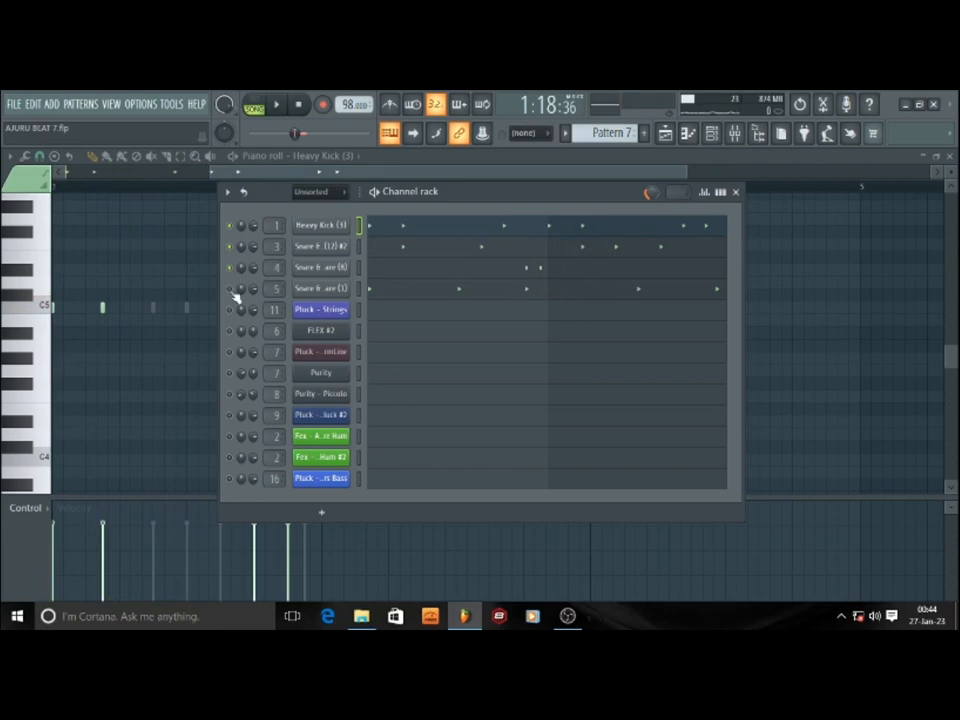
key(space)
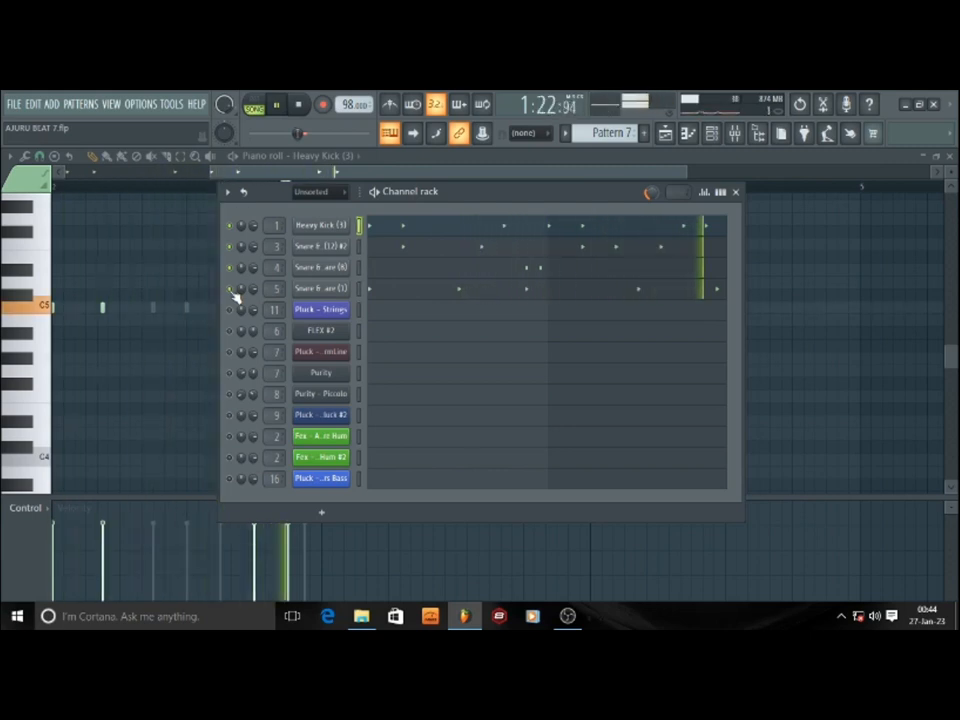
key(space)
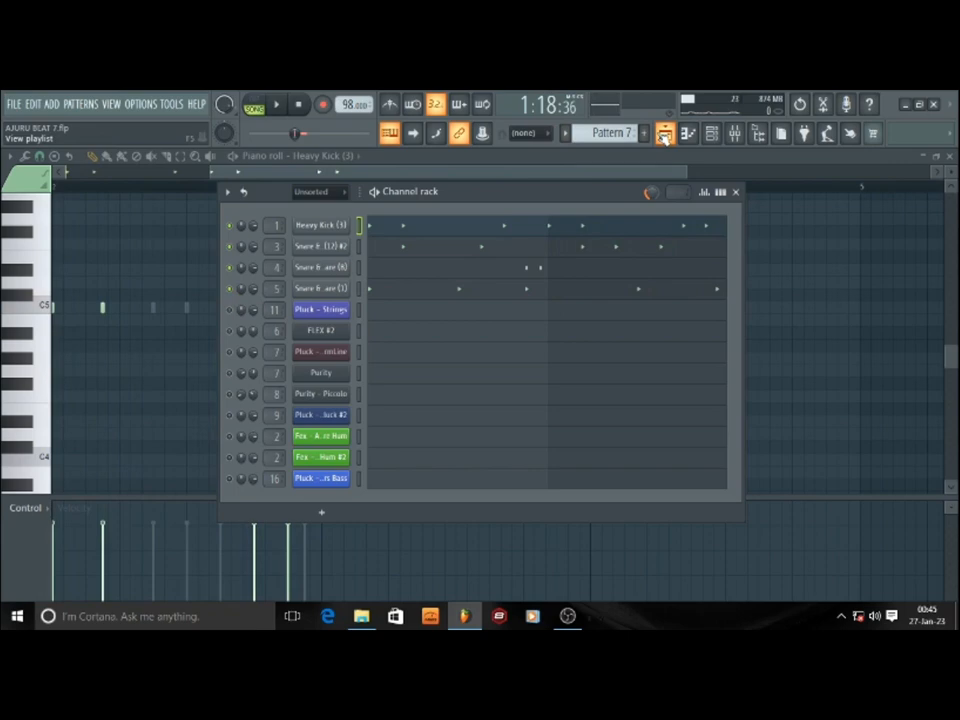
Return to the playlist, unmute Track 3 with the Pluck - Strings clips, and play it with the drums
click(664, 135)
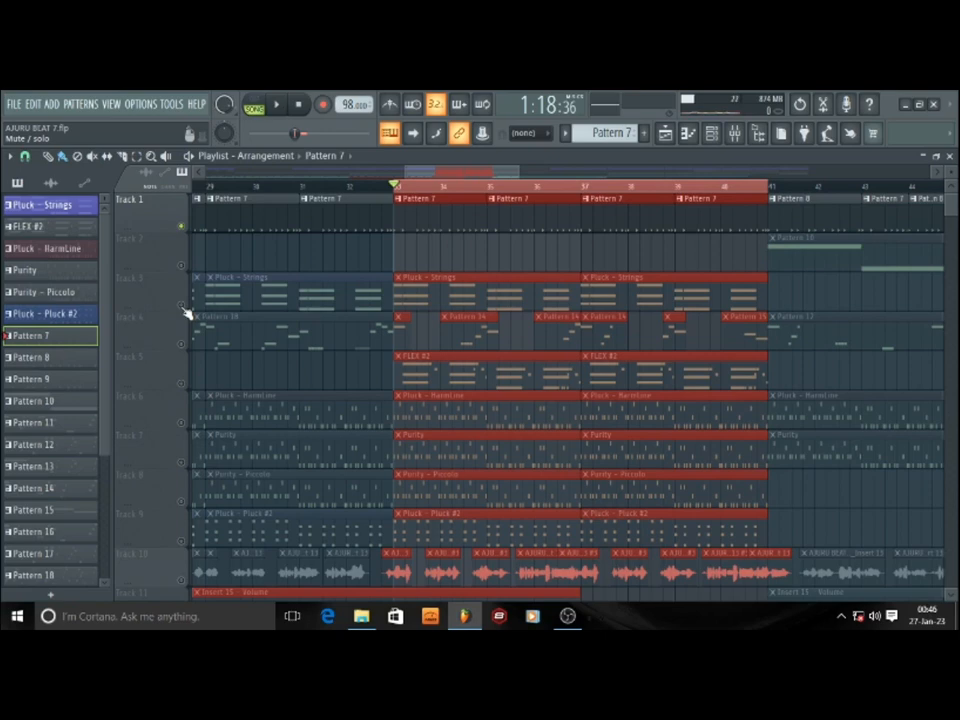
click(183, 306)
key(space)
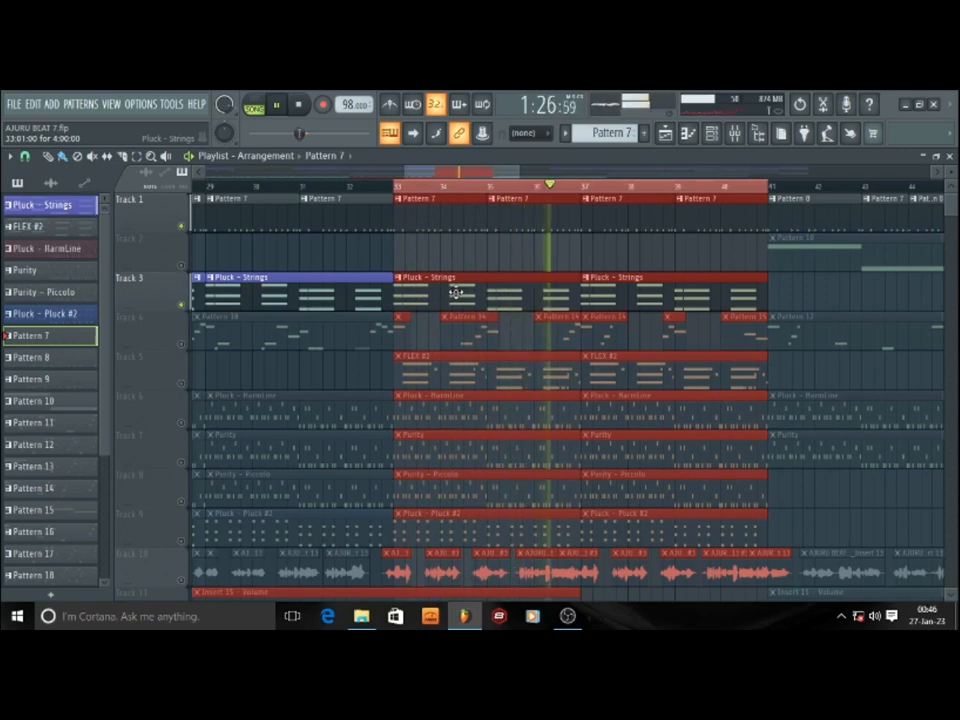
key(space)
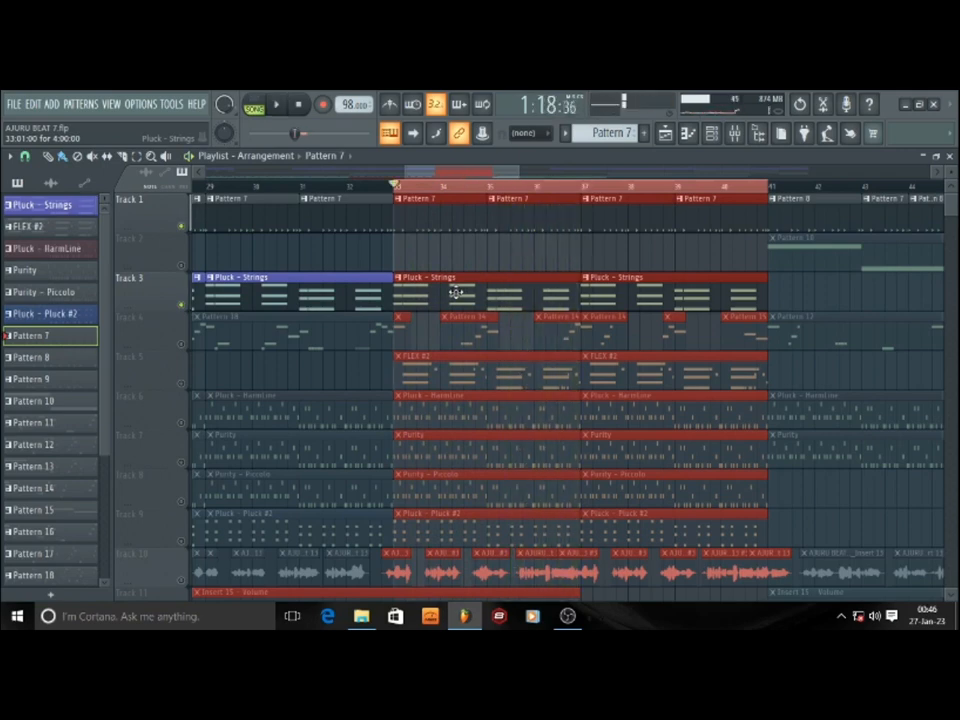
Examine the chord notes of the Pluck - Strings clip at bar 33 in the piano roll, then return to the playlist
double_click(455, 293)
scroll(420, 176, left, 2)
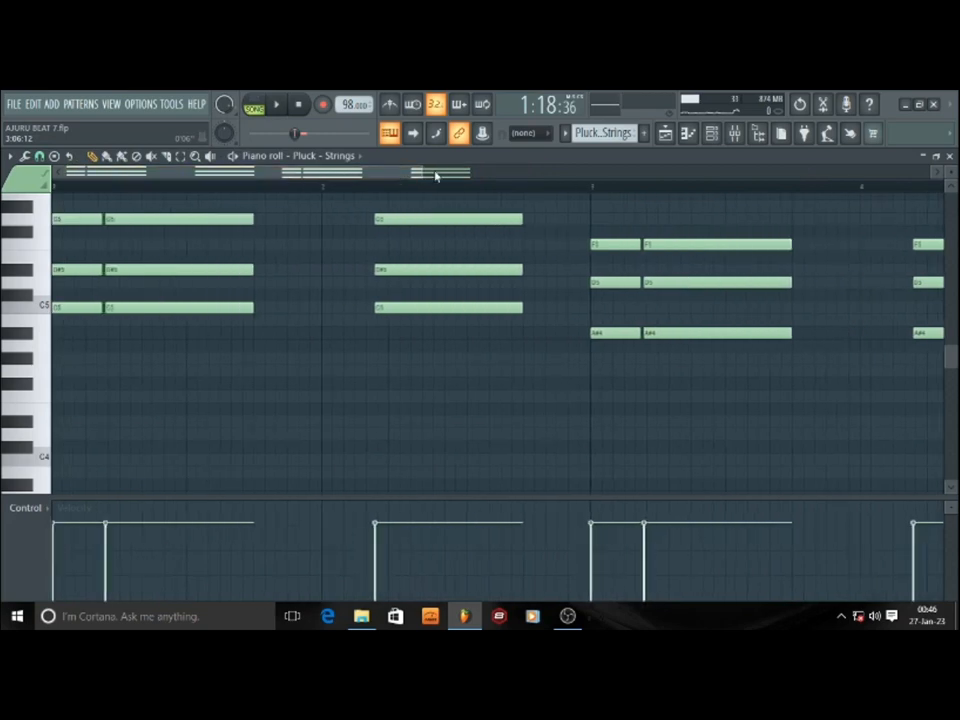
scroll(425, 172, down, 2)
scroll(270, 233, up, 1)
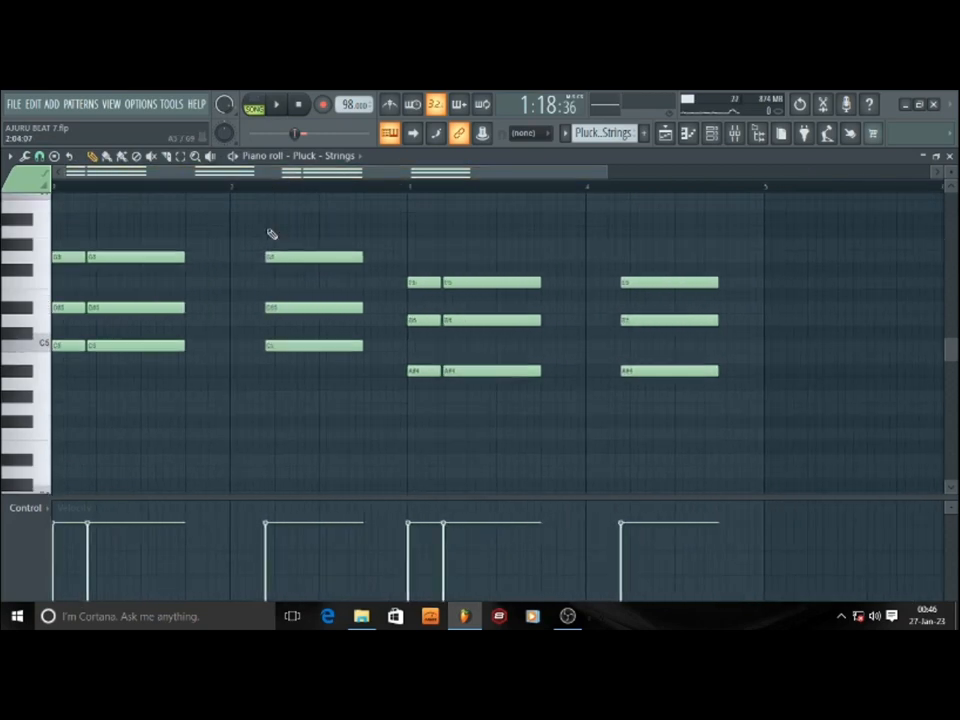
key(Escape)
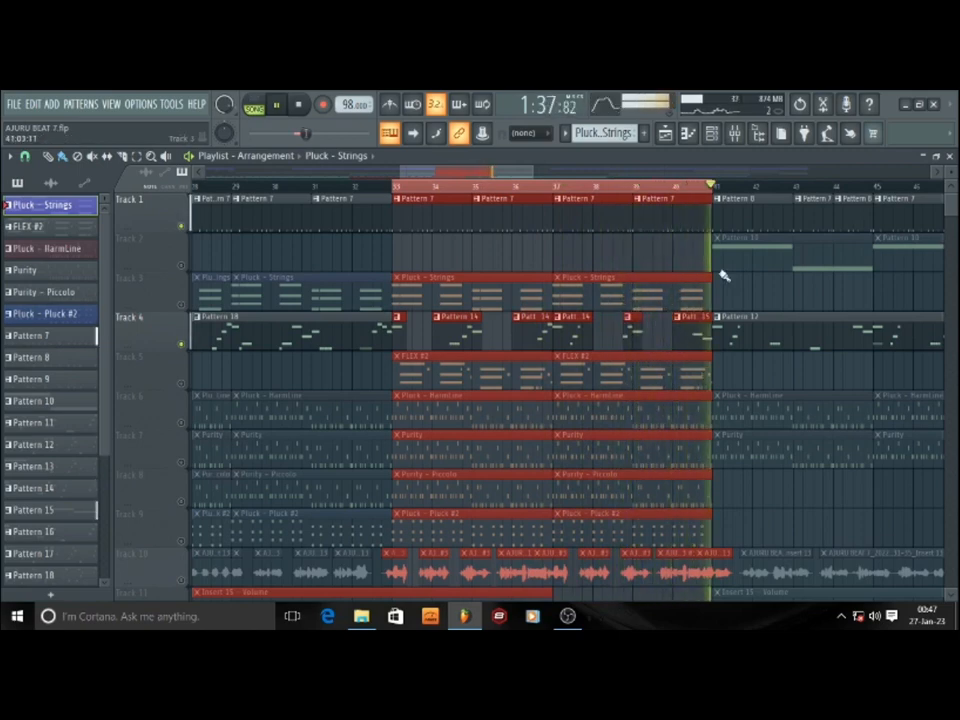
Stop the Track 4 playback, leave only Track 5 (FLEX #2) unmuted besides the drums, and play the selected bars
key(space)
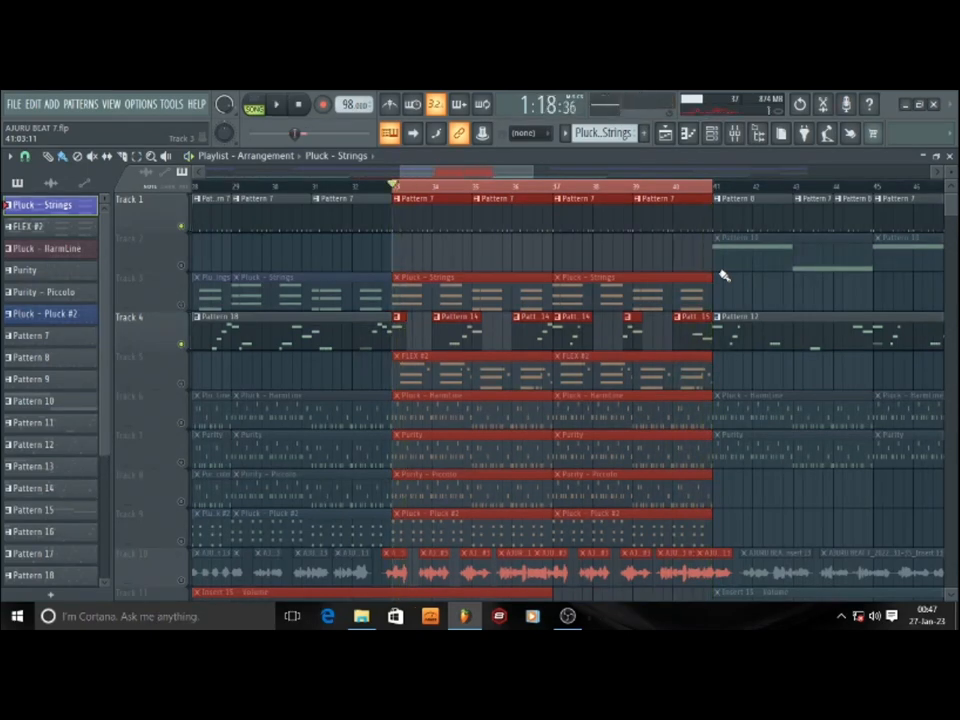
click(182, 345)
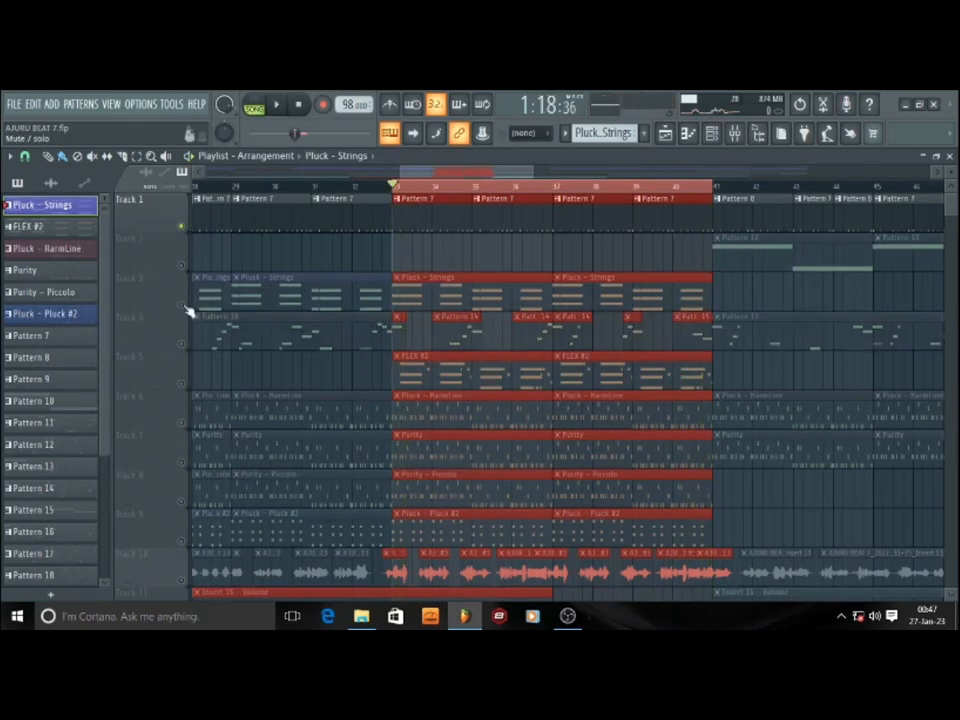
click(183, 306)
click(183, 345)
click(184, 383)
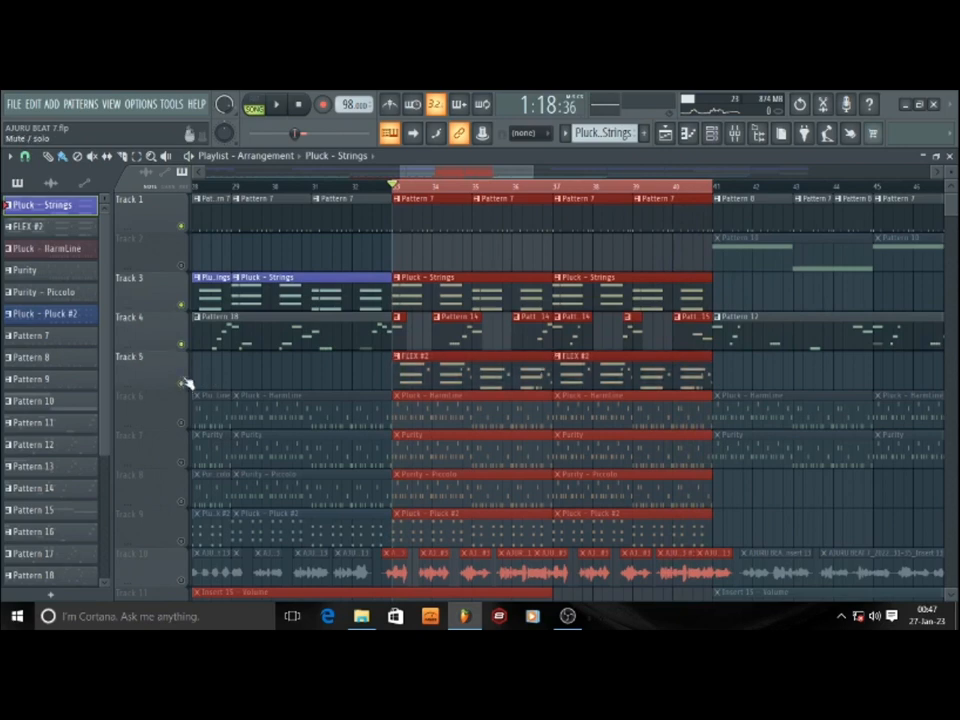
click(183, 345)
click(183, 306)
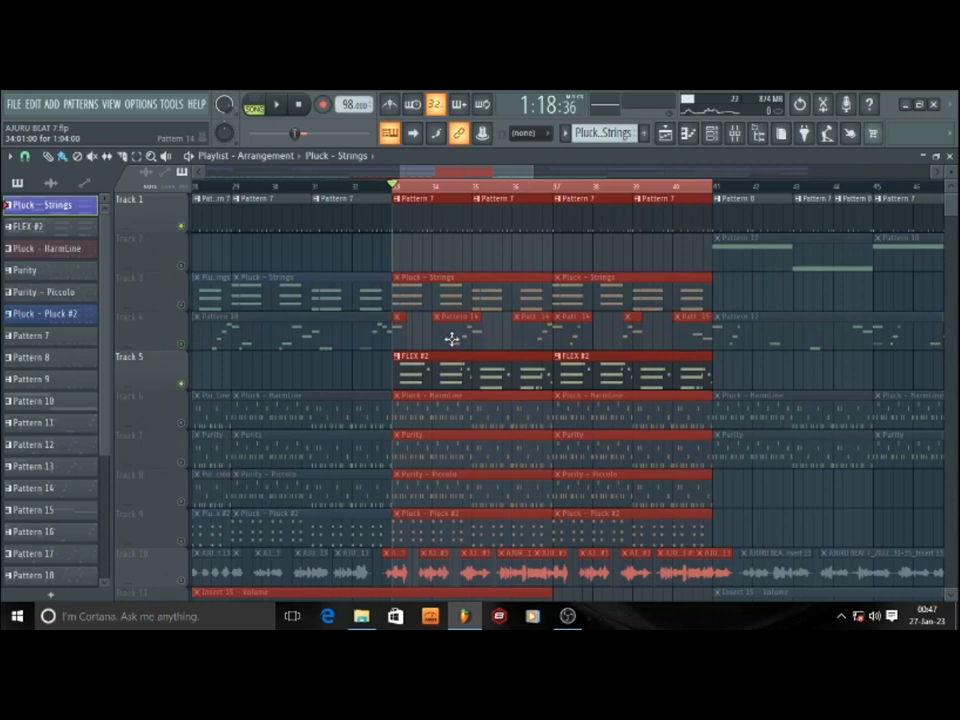
key(space)
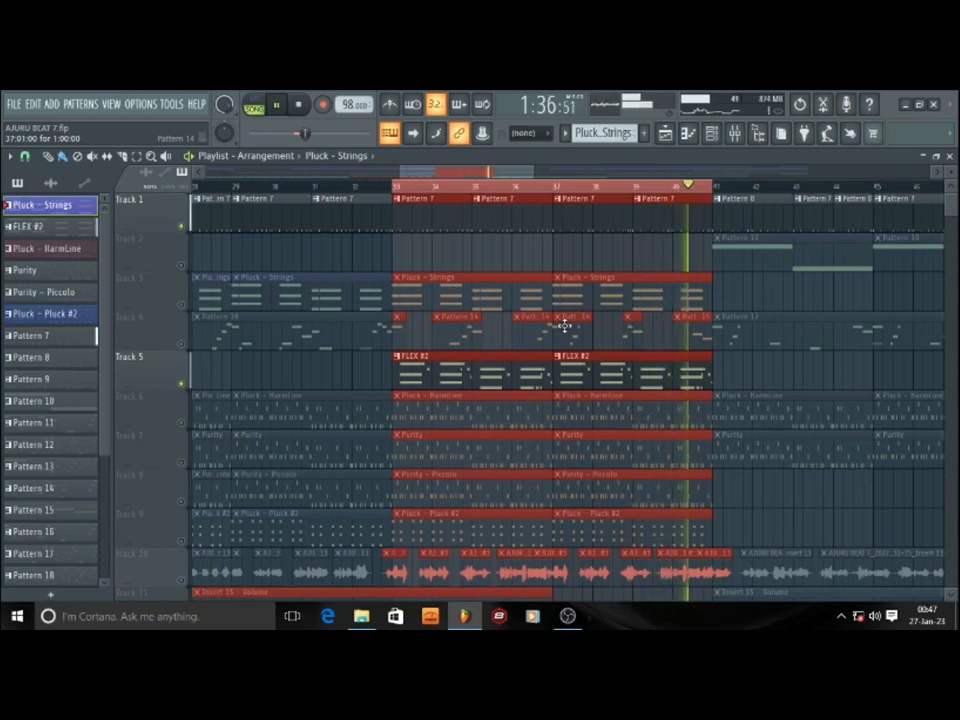
key(space)
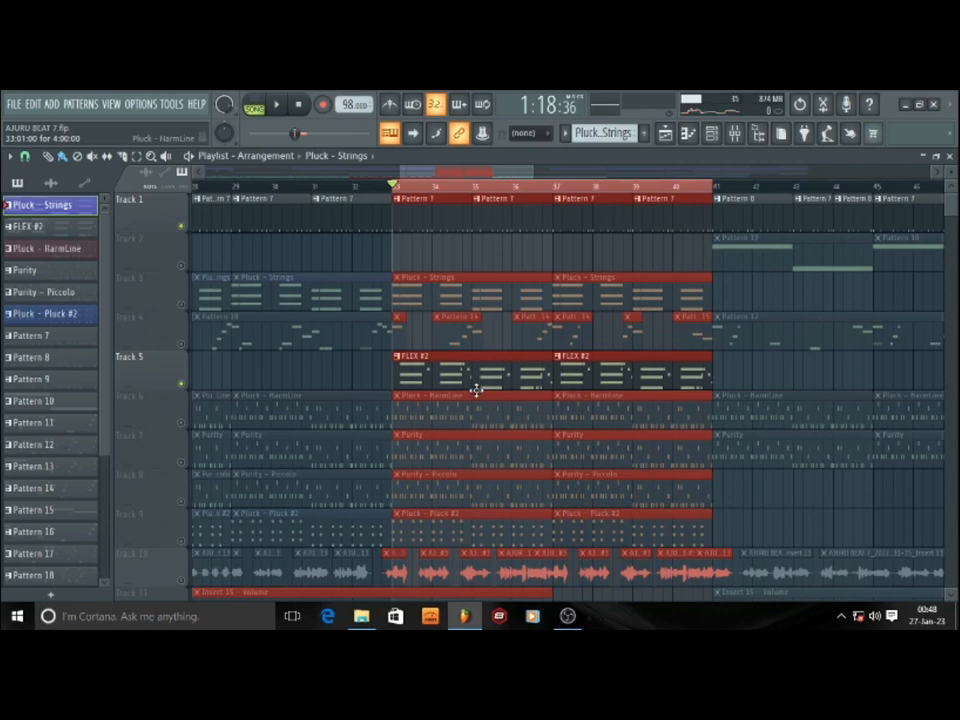
Switch from Track 5 to Track 6 (Pluck - HarmLine) and play it with the drums
click(184, 427)
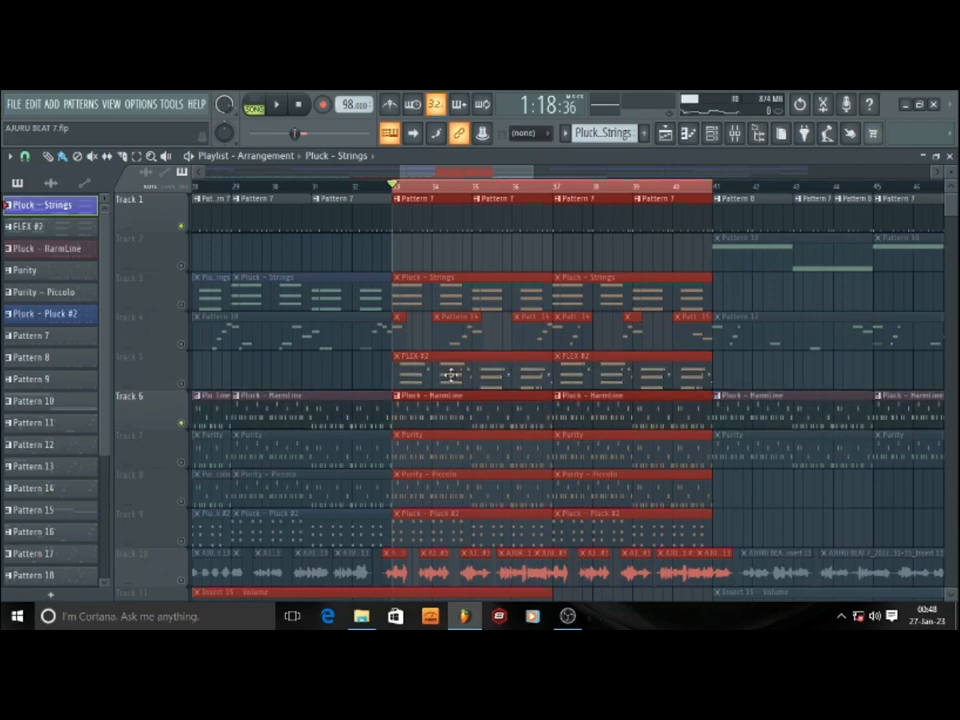
key(space)
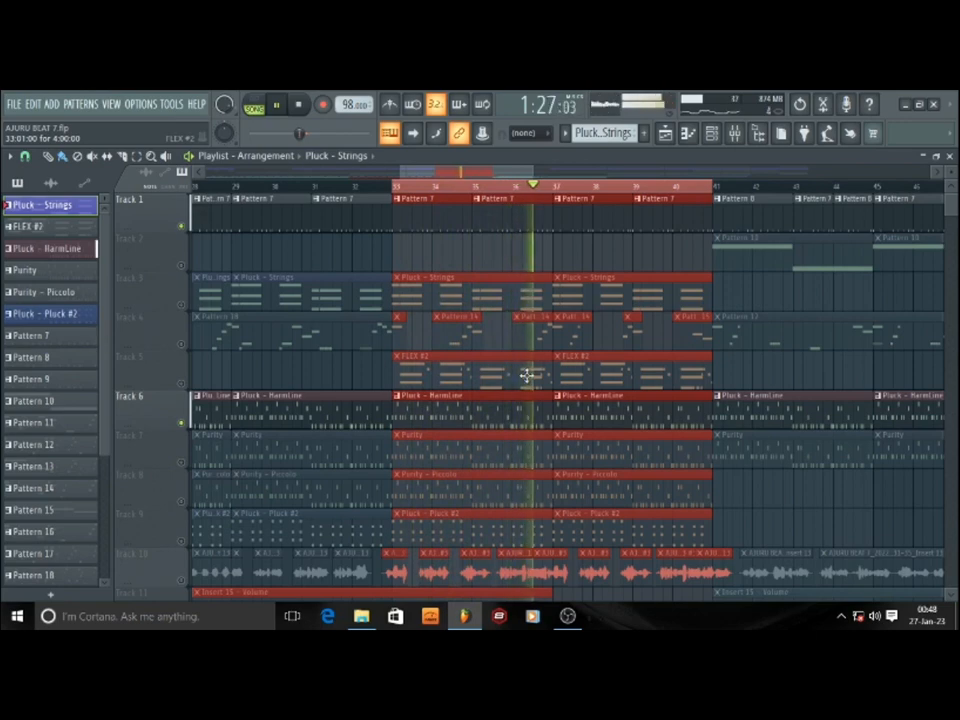
key(space)
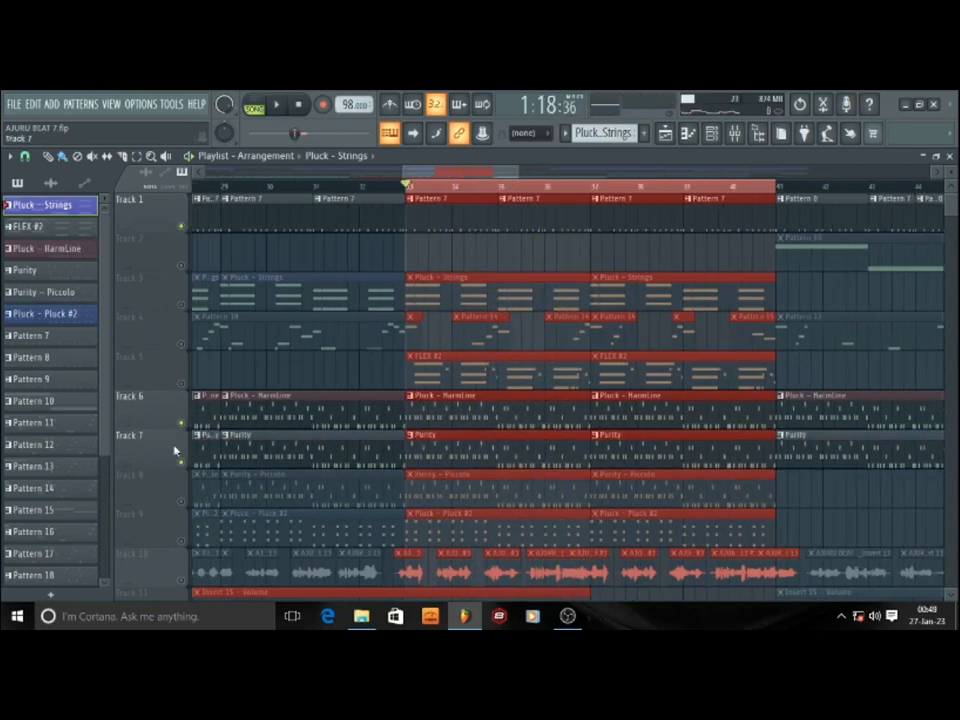
Mute Track 6, play Track 7 with the drums, and examine the Purity clip's notes in the piano roll
click(183, 425)
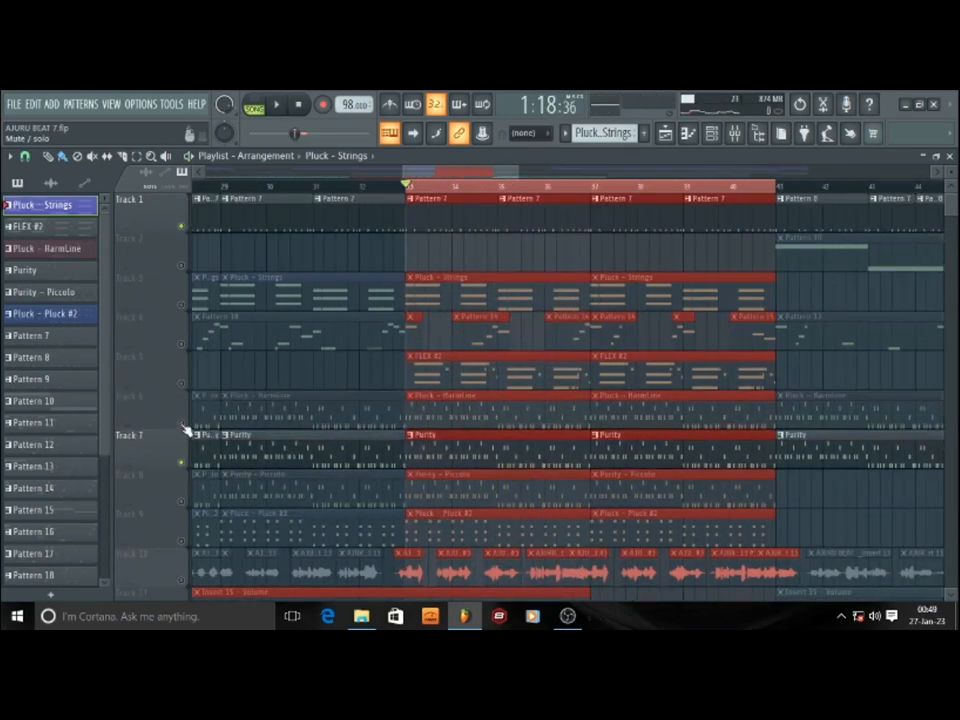
key(space)
double_click(422, 443)
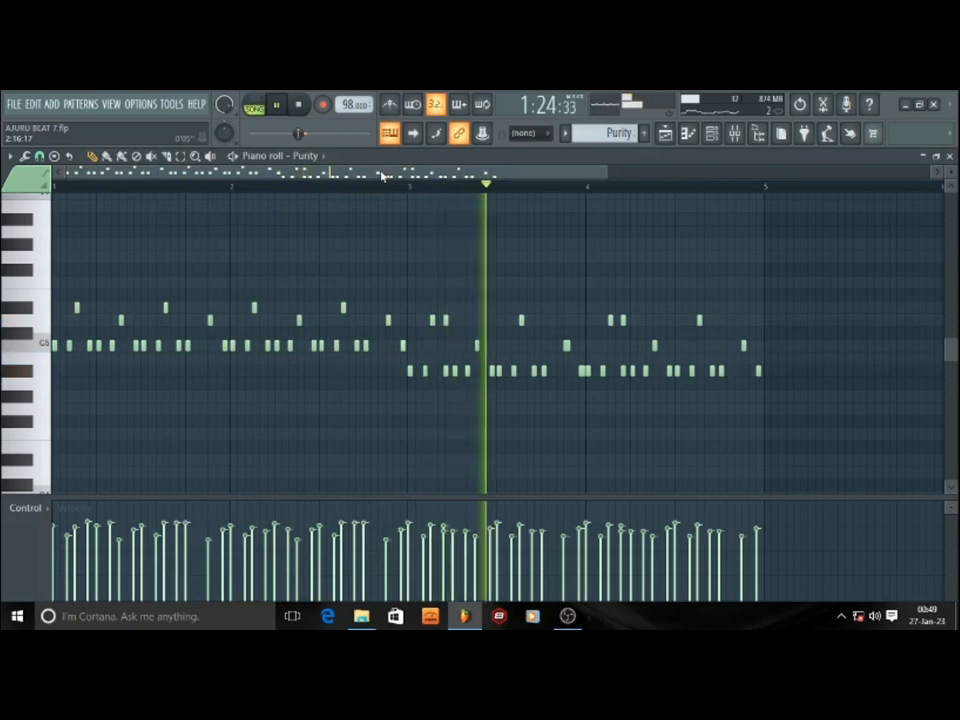
key(space)
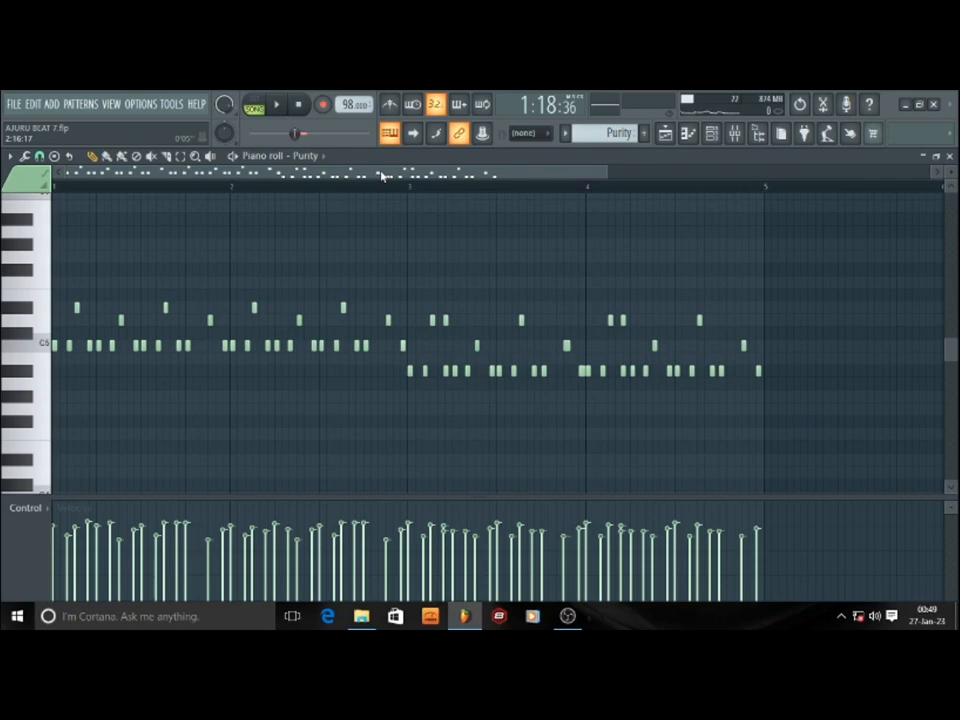
key(F5)
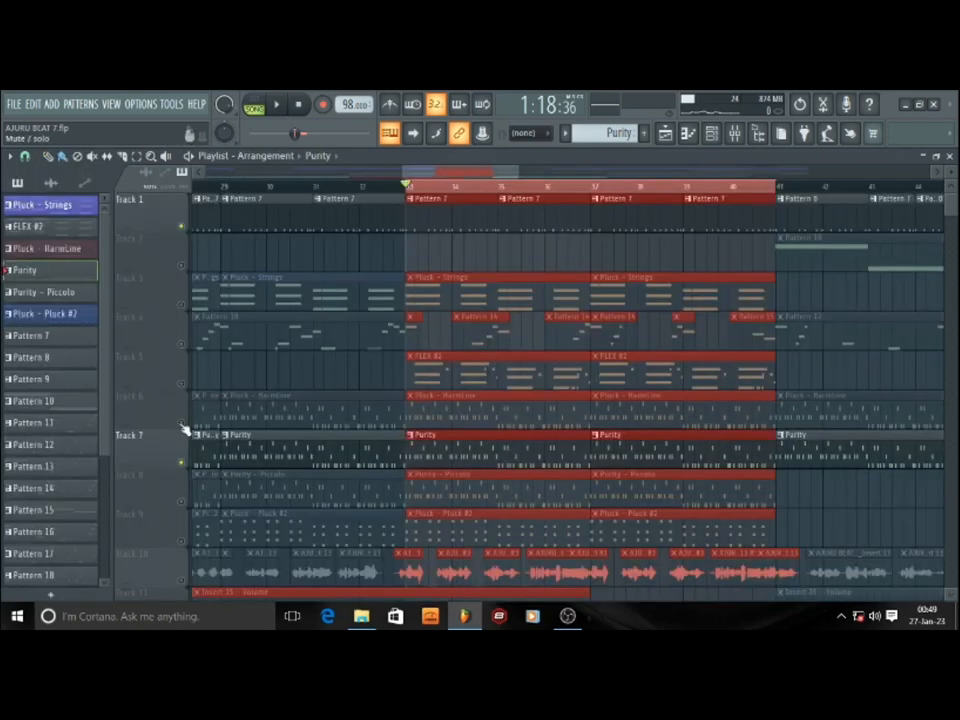
Unmute Track 6 and play Pluck - HarmLine together with Purity and the drums over the selected bars
click(182, 424)
key(space)
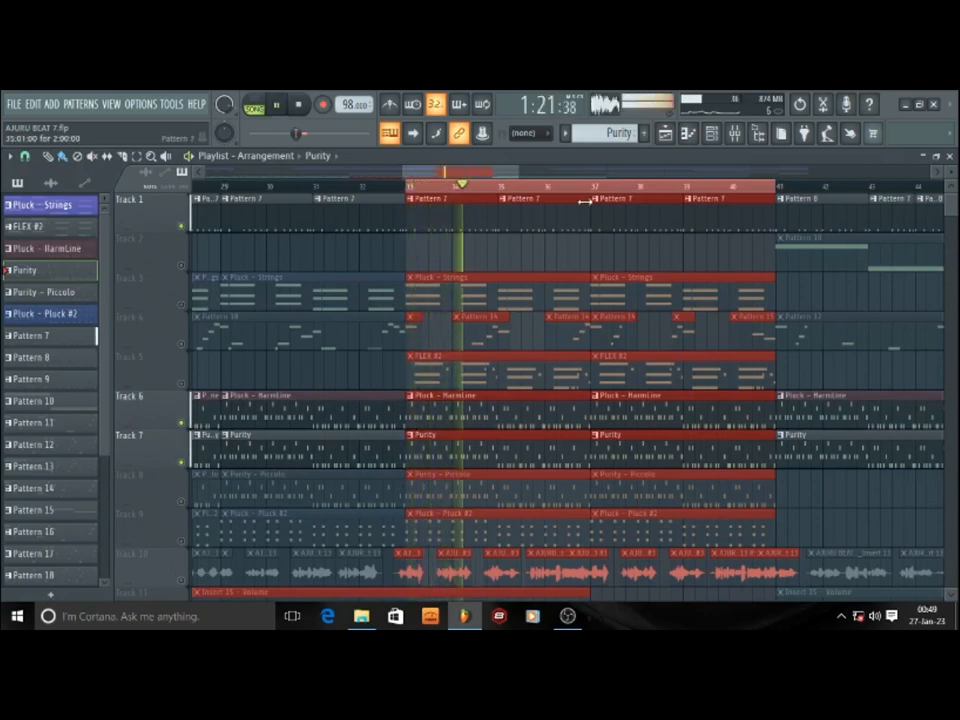
scroll(590, 200, down, 2)
mouse_move(510, 176)
mouse_down()
mouse_move(534, 177)
mouse_move(518, 179)
mouse_up()
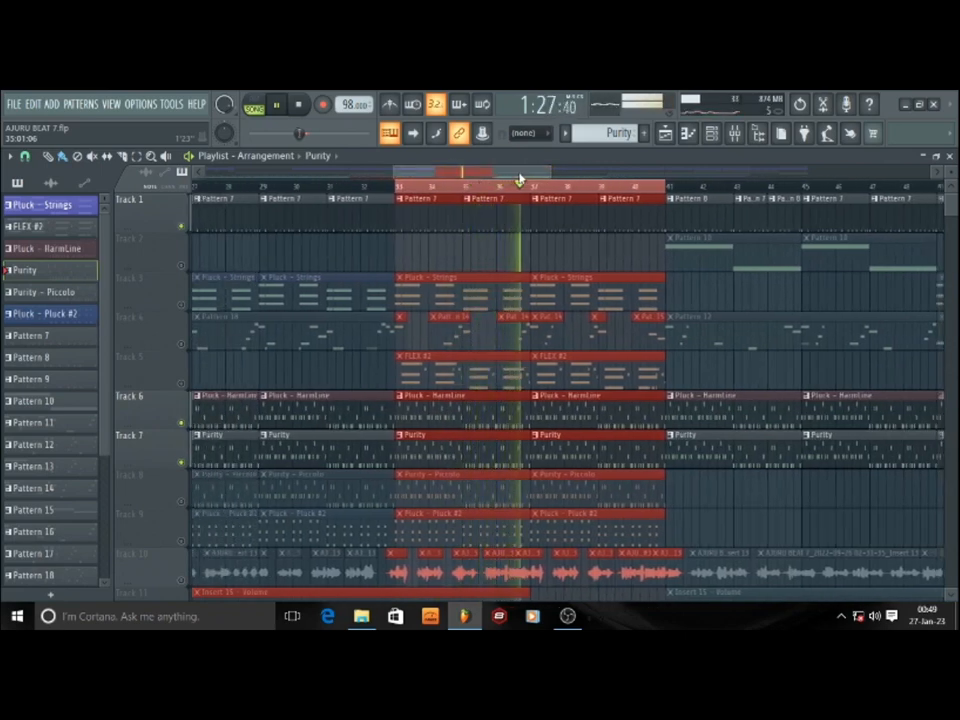
key(space)
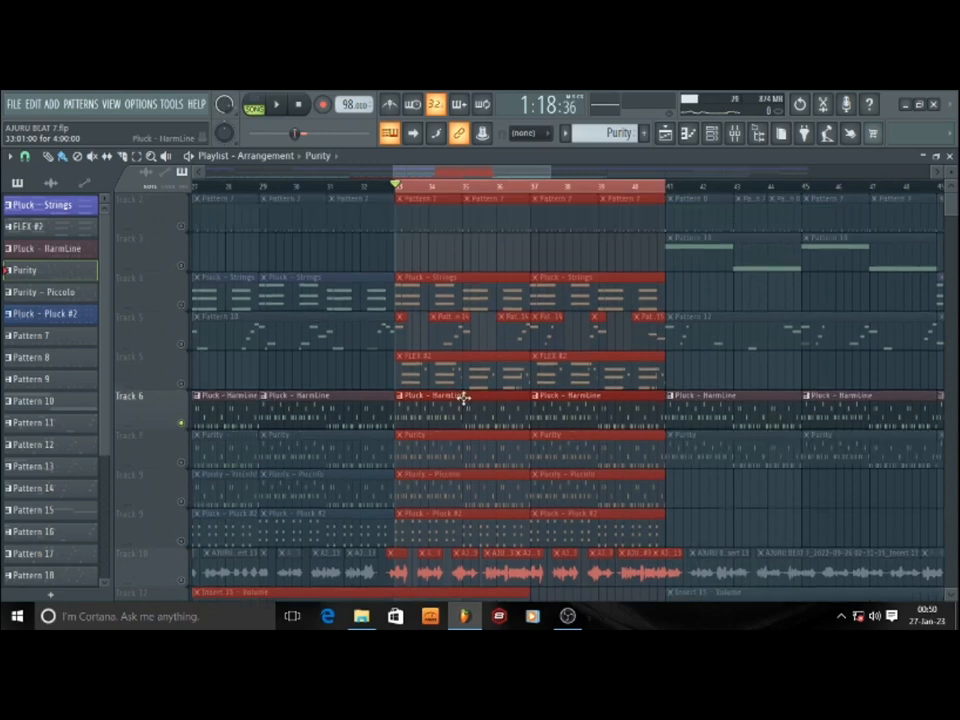
Open the Pluck - HarmLine clip's notes, select the HarmLine mixer track, and play the selected bars while examining its level and effects
double_click(463, 398)
click(711, 133)
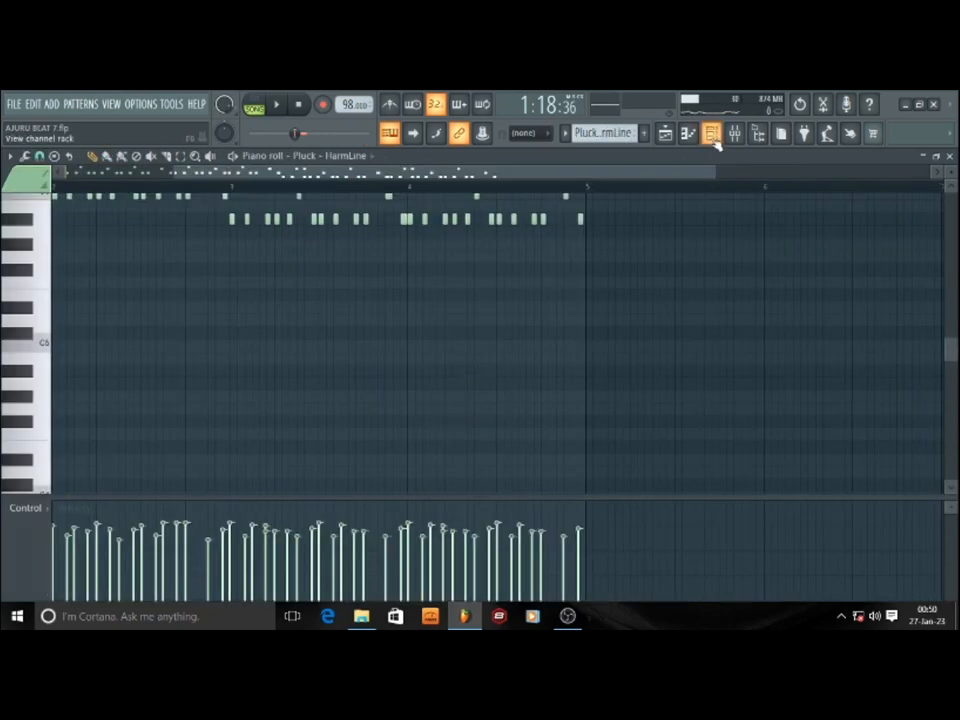
click(734, 134)
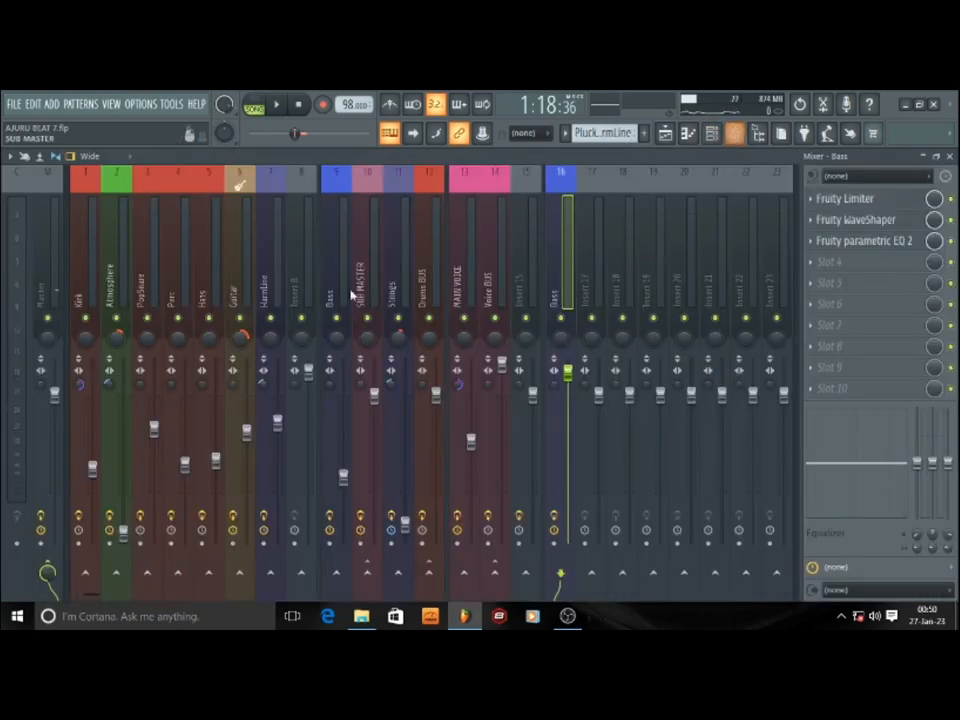
click(282, 279)
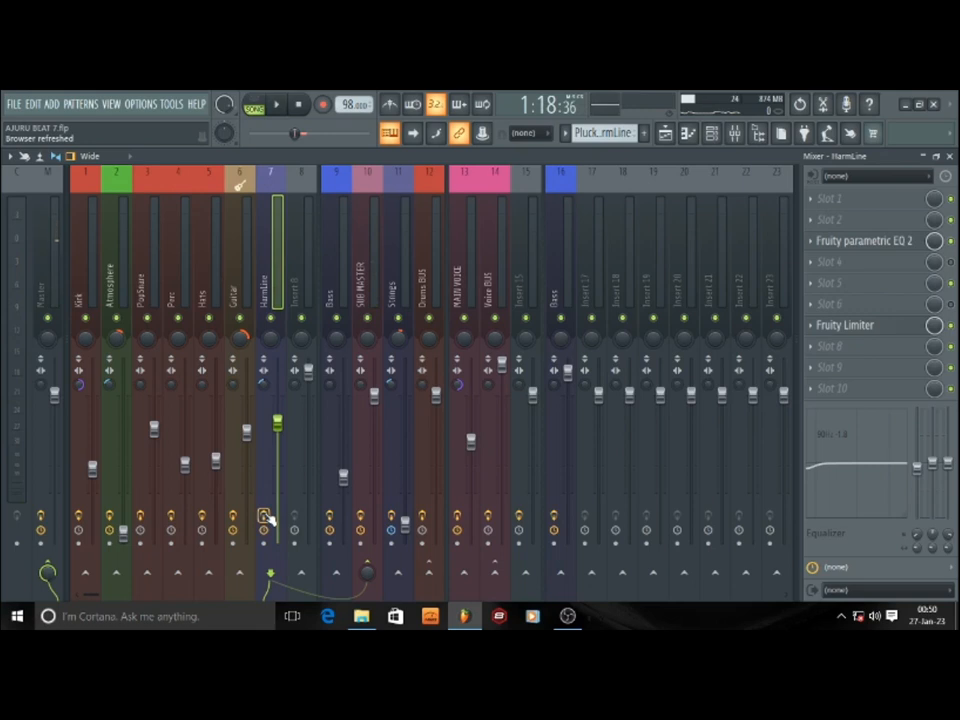
key(space)
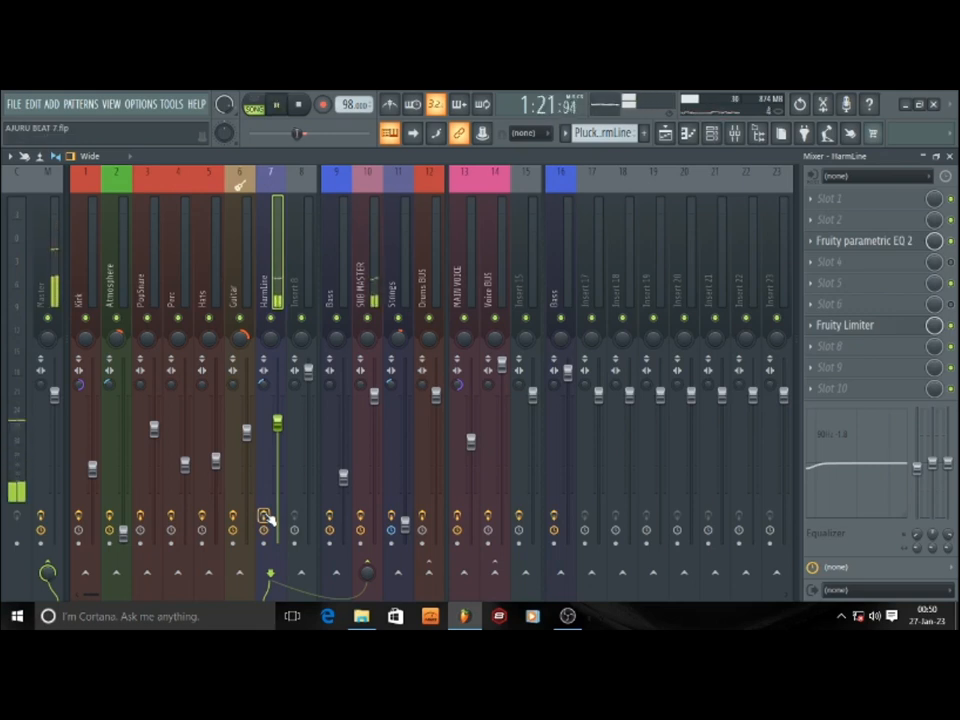
key(space)
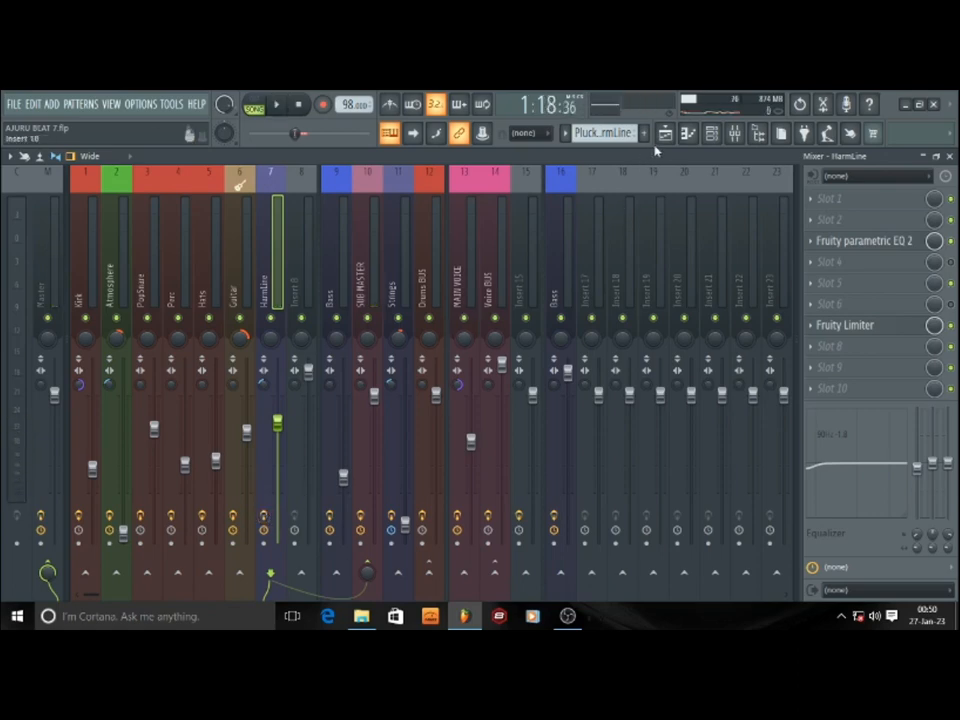
Return to the playlist, switch from Track 6 to Track 8 (Purity - Piccolo), and play it with the drums
key(F5)
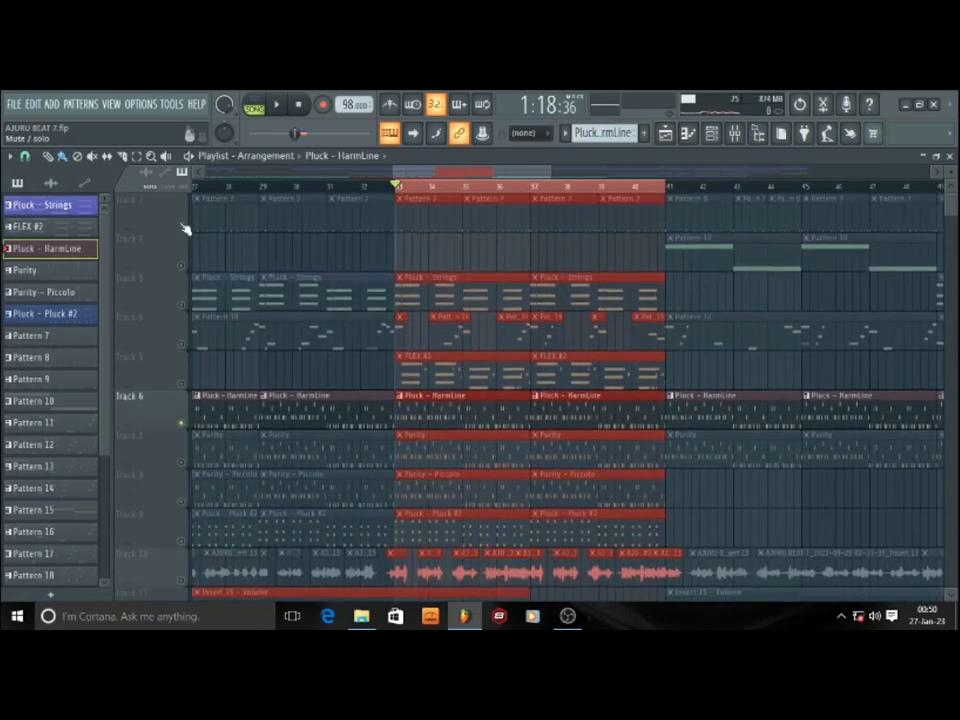
scroll(208, 398, down, 2)
click(181, 344)
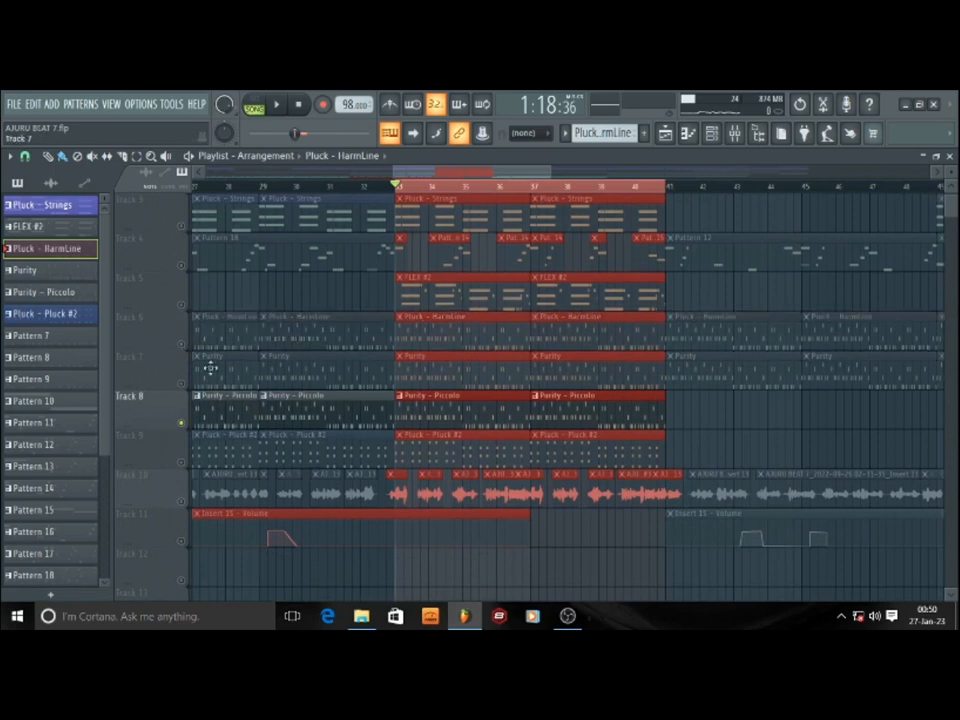
key(space)
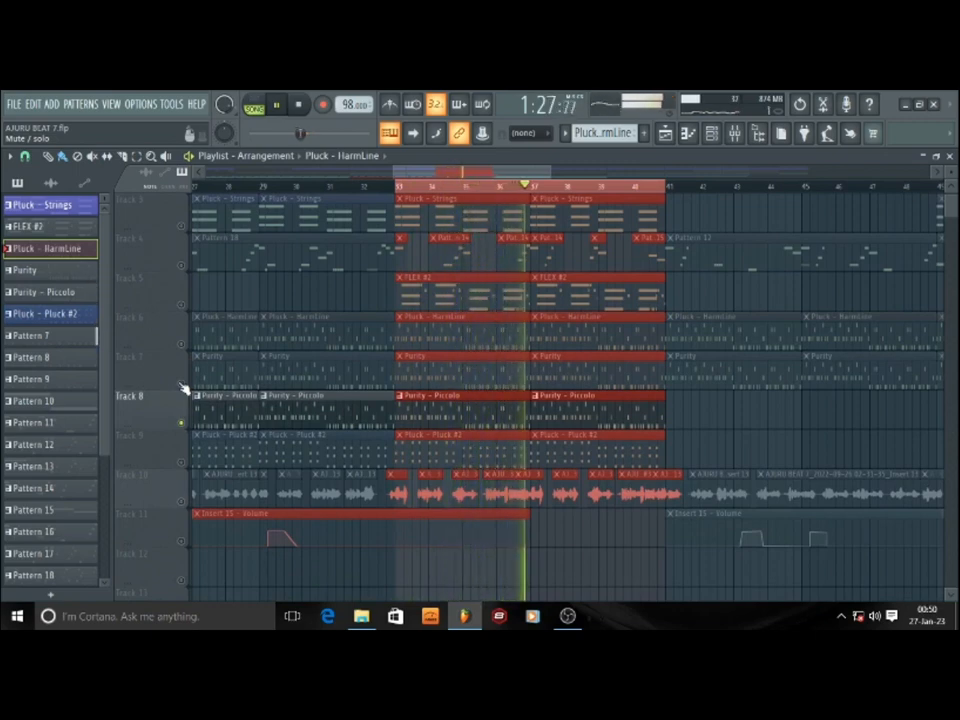
key(space)
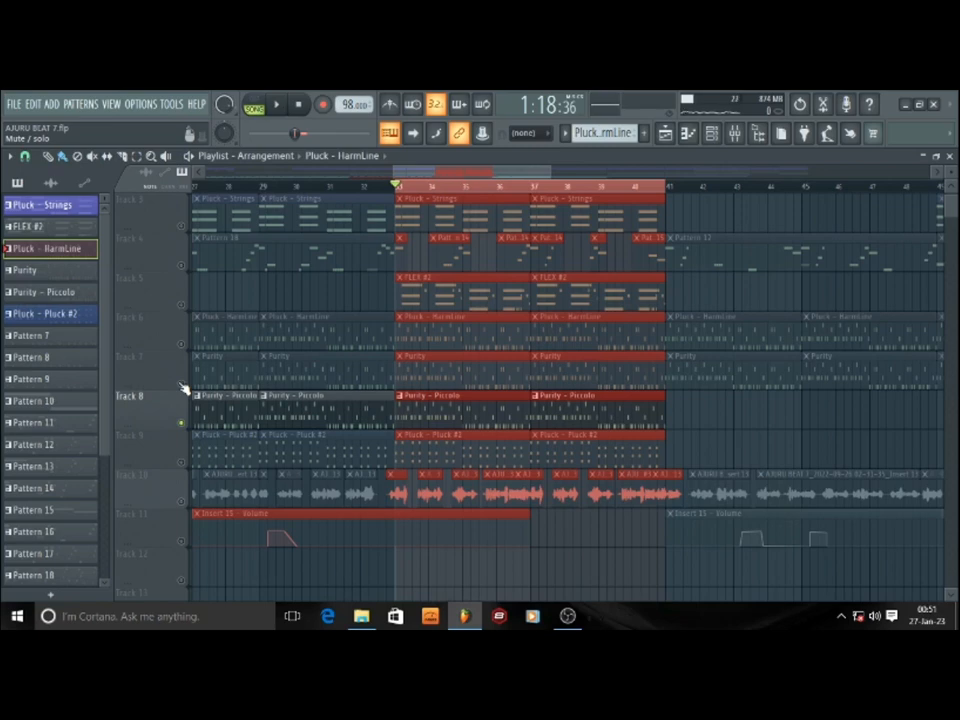
Unmute Tracks 7 and 6 and play Pluck - HarmLine, Purity and Purity - Piccolo together with the drums
click(182, 384)
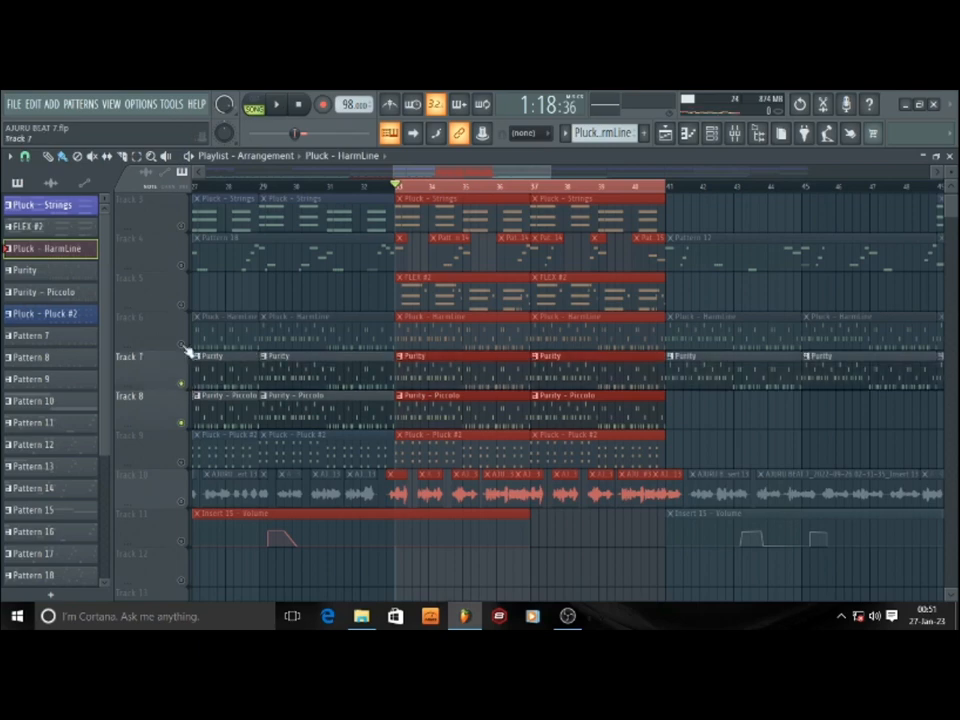
click(182, 345)
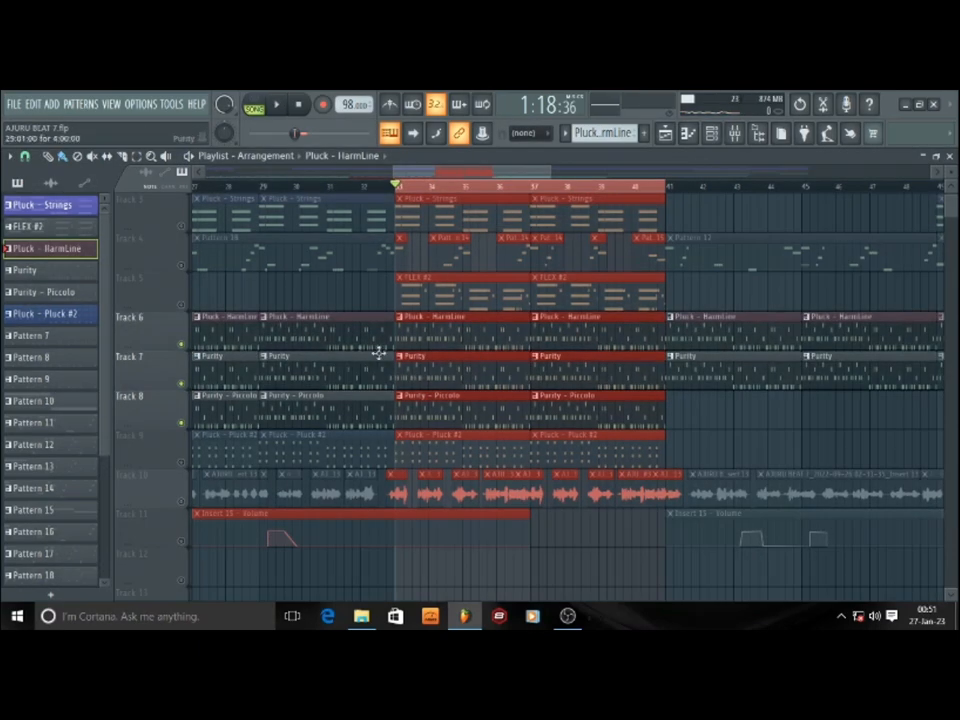
key(space)
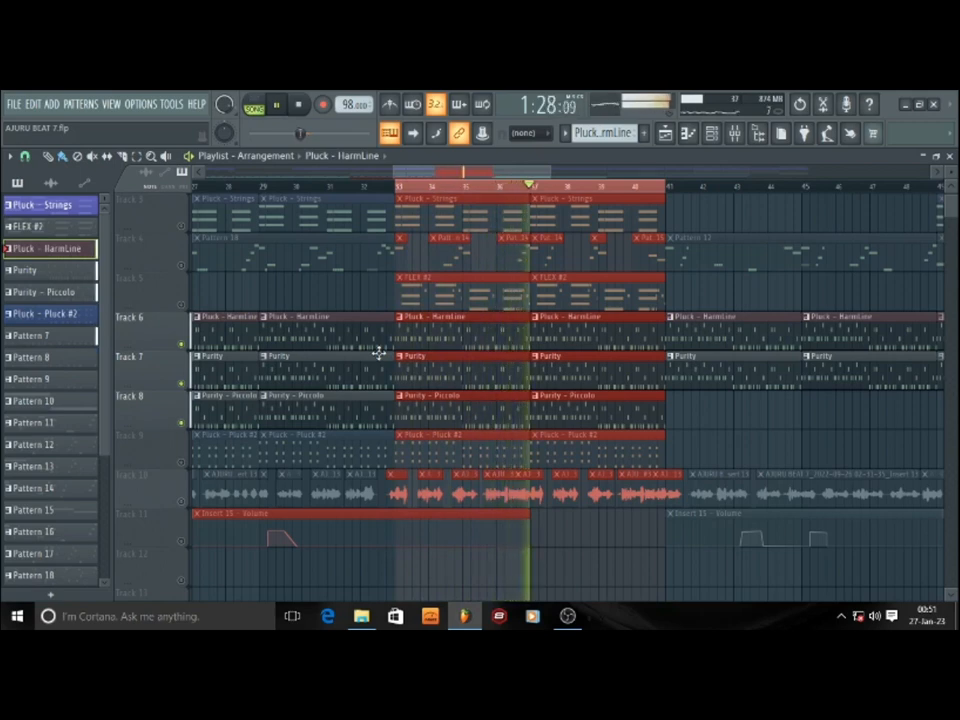
key(space)
Unmute Track 9 (Pluck - Pluck #2) and briefly play it together with Tracks 6, 7 and 8
scroll(379, 353, down, 1)
click(183, 424)
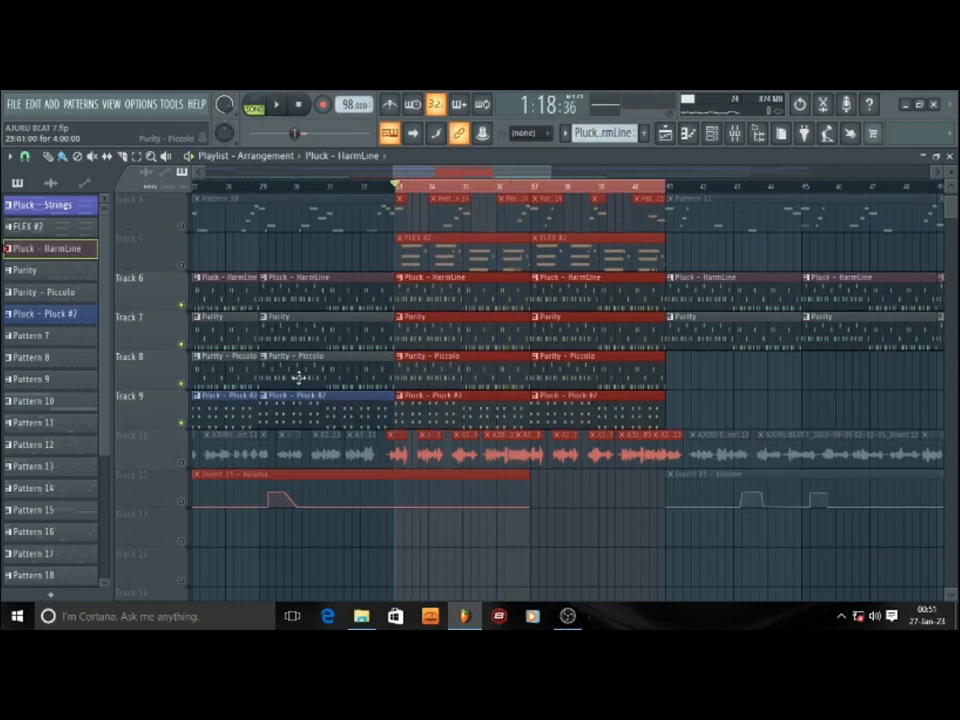
scroll(299, 378, up, 2)
scroll(299, 378, down, 1)
scroll(299, 378, down, 1)
key(space)
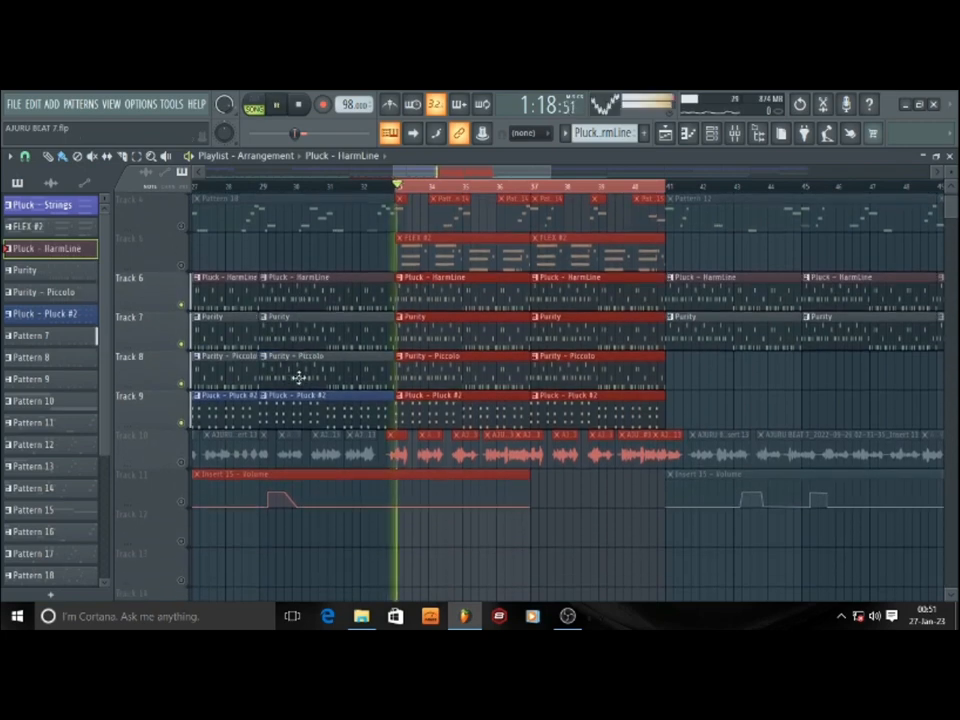
key(space)
Mute Tracks 8, 7 and 6 and play only Track 9 (Pluck - Pluck #2) with the drums over the selected bars
click(183, 388)
click(184, 345)
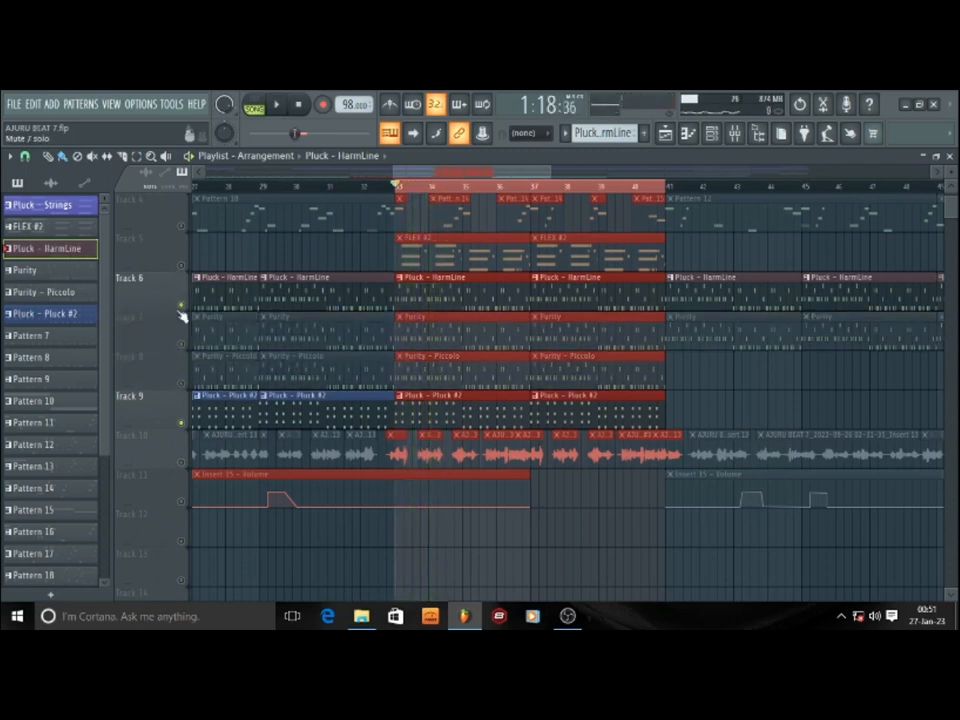
click(182, 308)
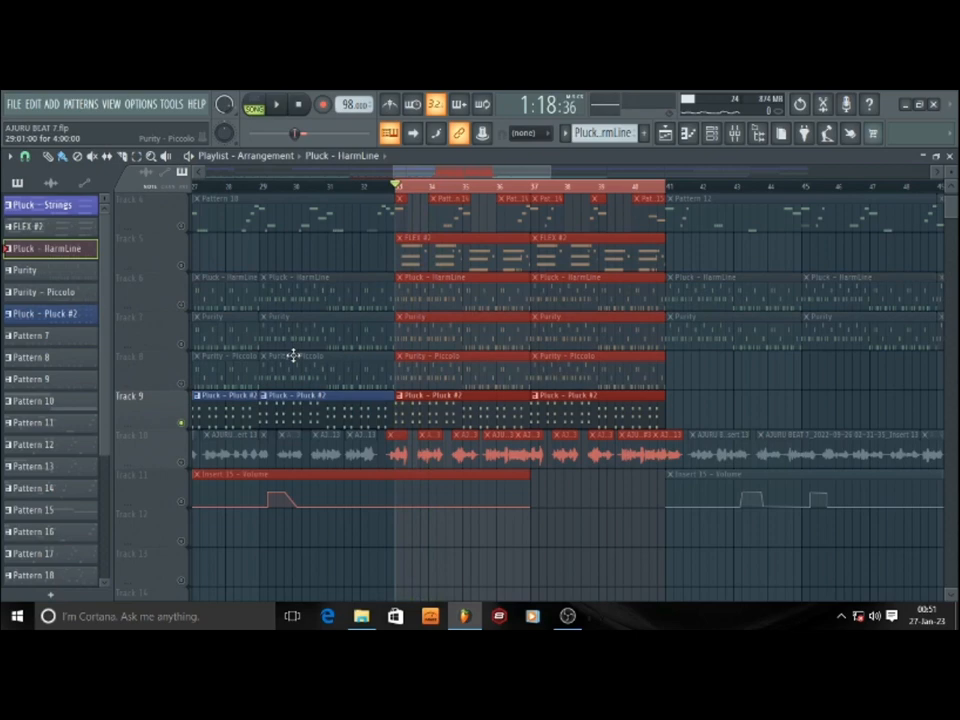
key(space)
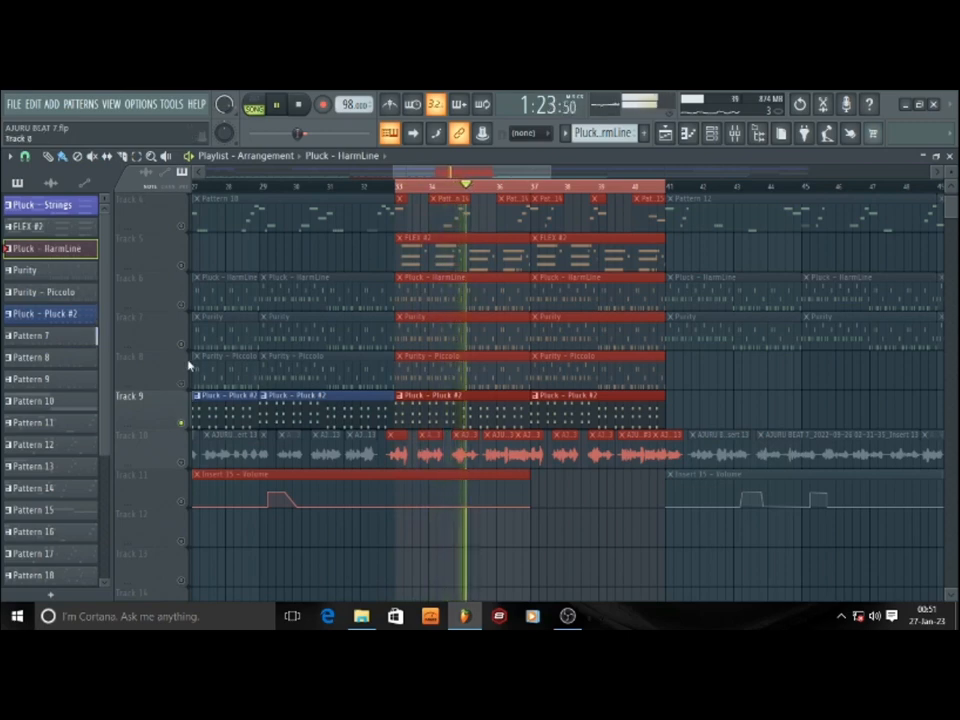
key(space)
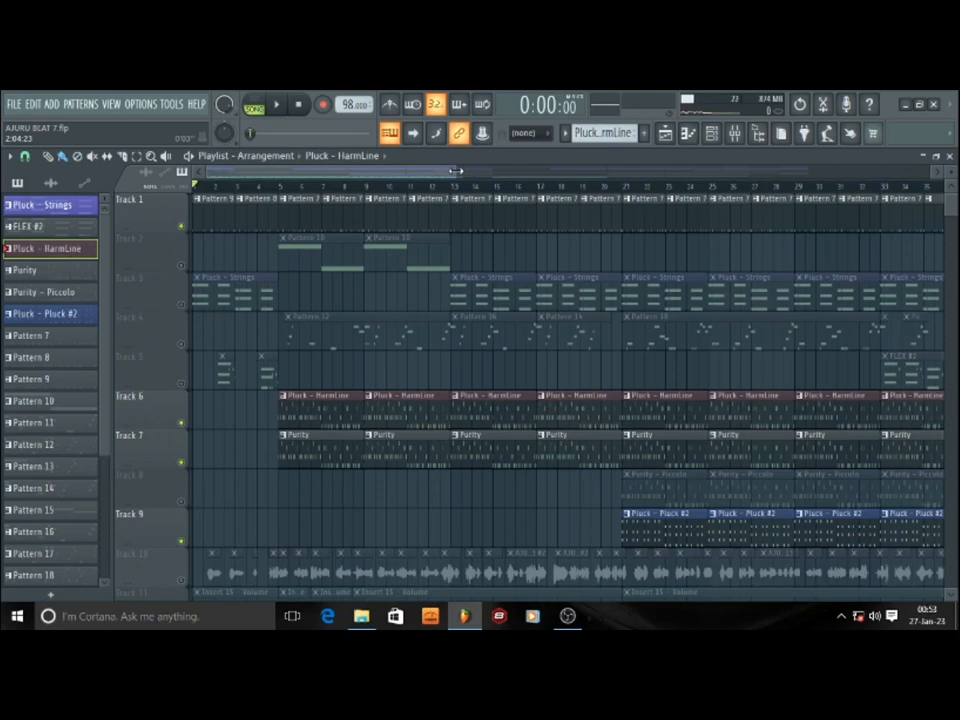
Examine the arrangement's tracks from the start of the song, including the audio and volume automation tracks
scroll(428, 244, down, 4)
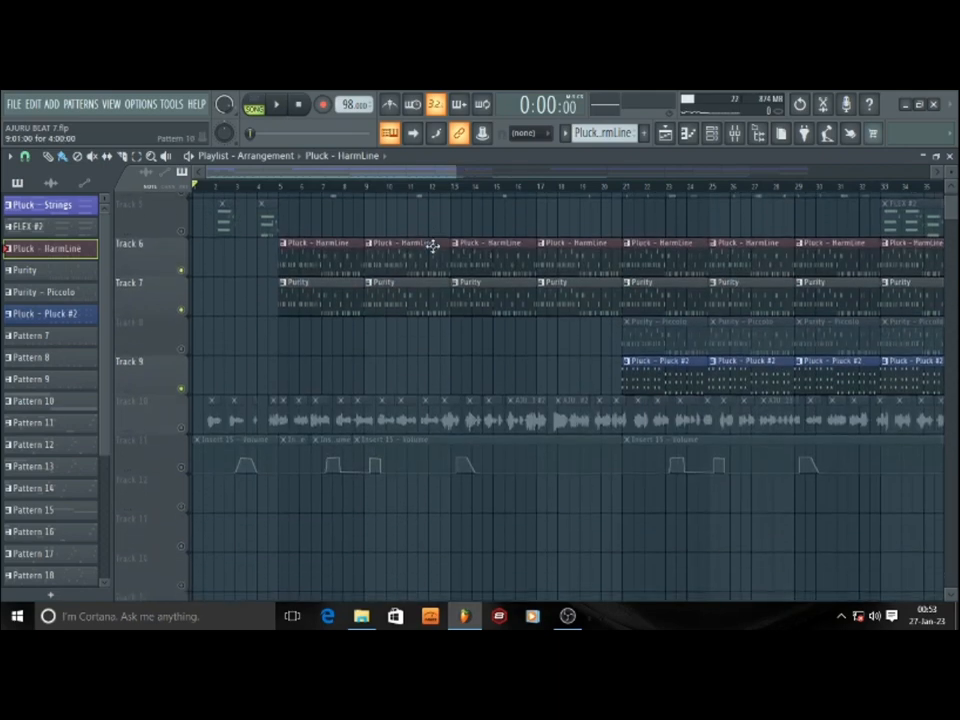
scroll(426, 216, up, 3)
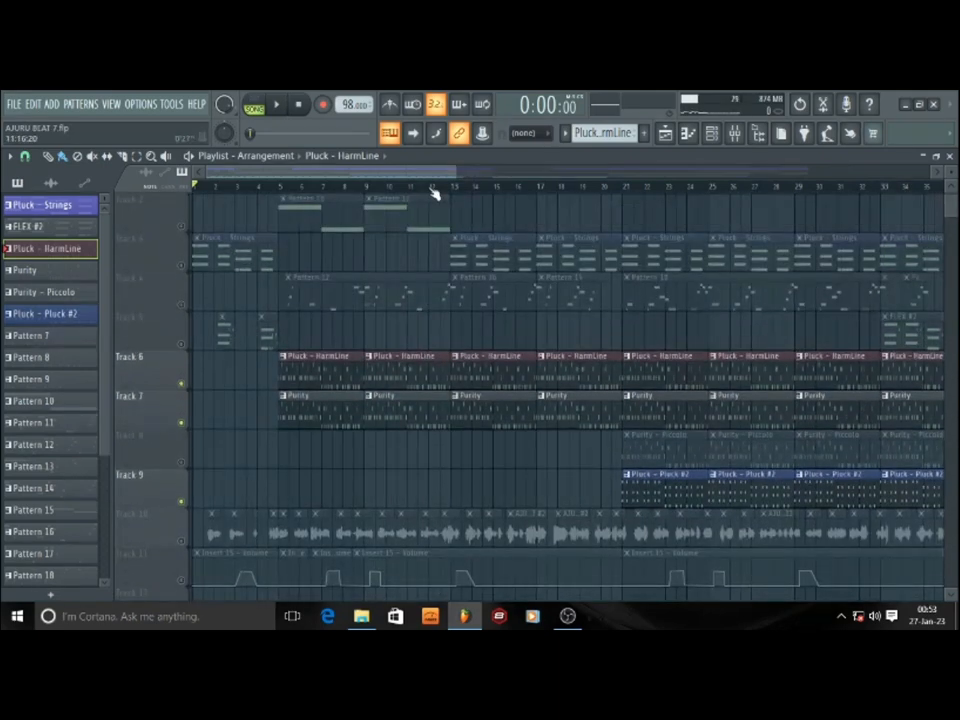
scroll(434, 190, up, 1)
scroll(422, 195, down, 2)
scroll(422, 195, up, 2)
drag(400, 175, 384, 176)
scroll(354, 255, down, 2)
scroll(326, 302, up, 1)
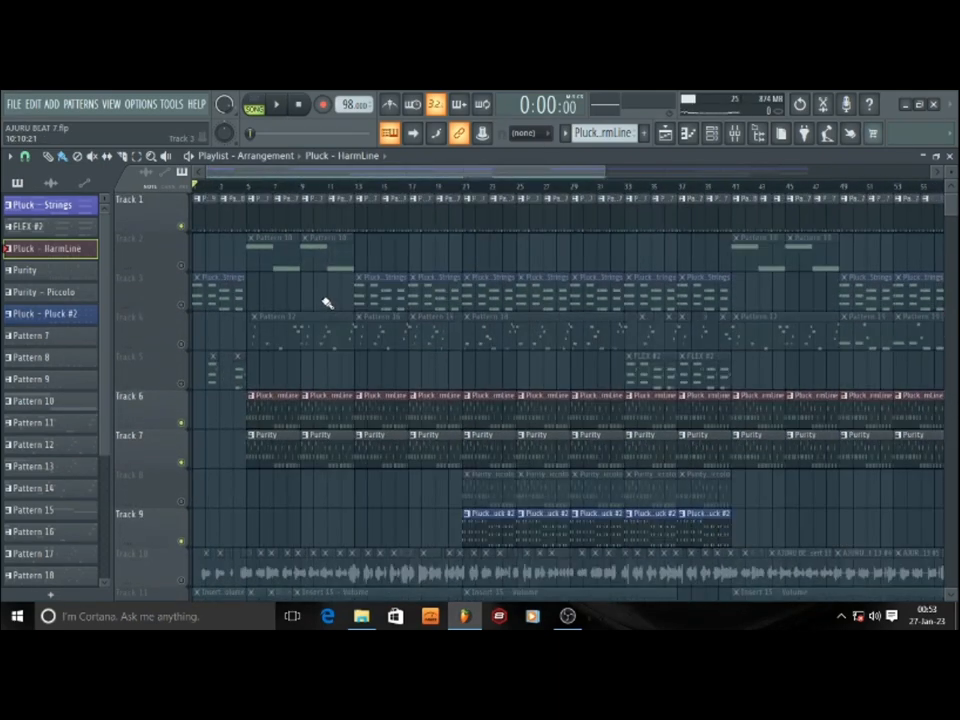
scroll(326, 302, down, 1)
scroll(326, 302, up, 1)
Solo Track 10 and release the solo to reactivate all ten tracks, and play the whole arrangement from the start
right_click(184, 582)
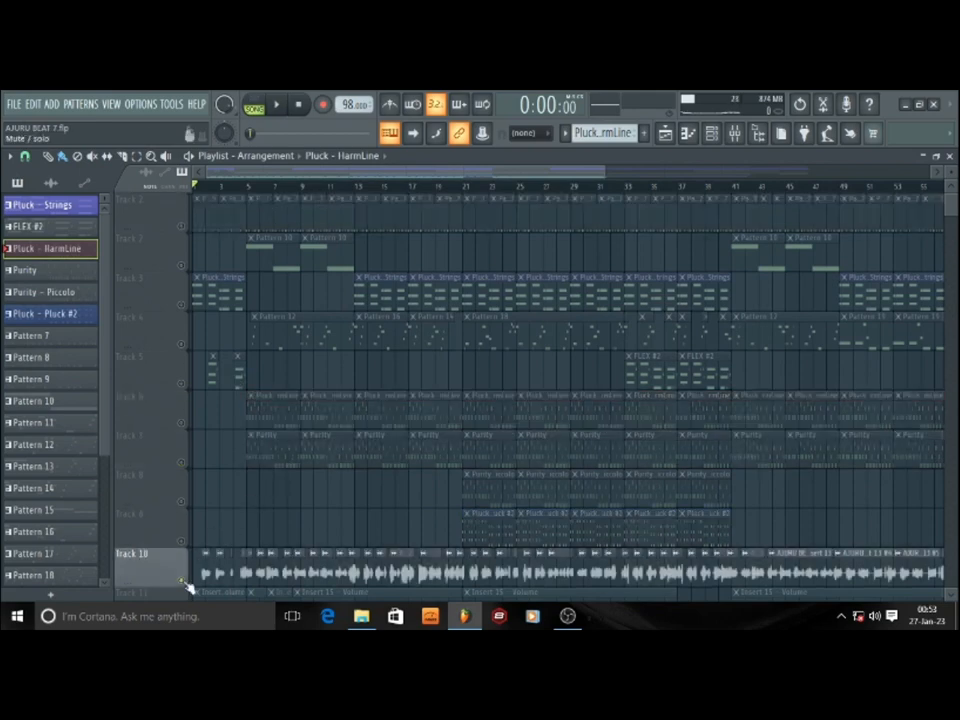
right_click(184, 582)
key(space)
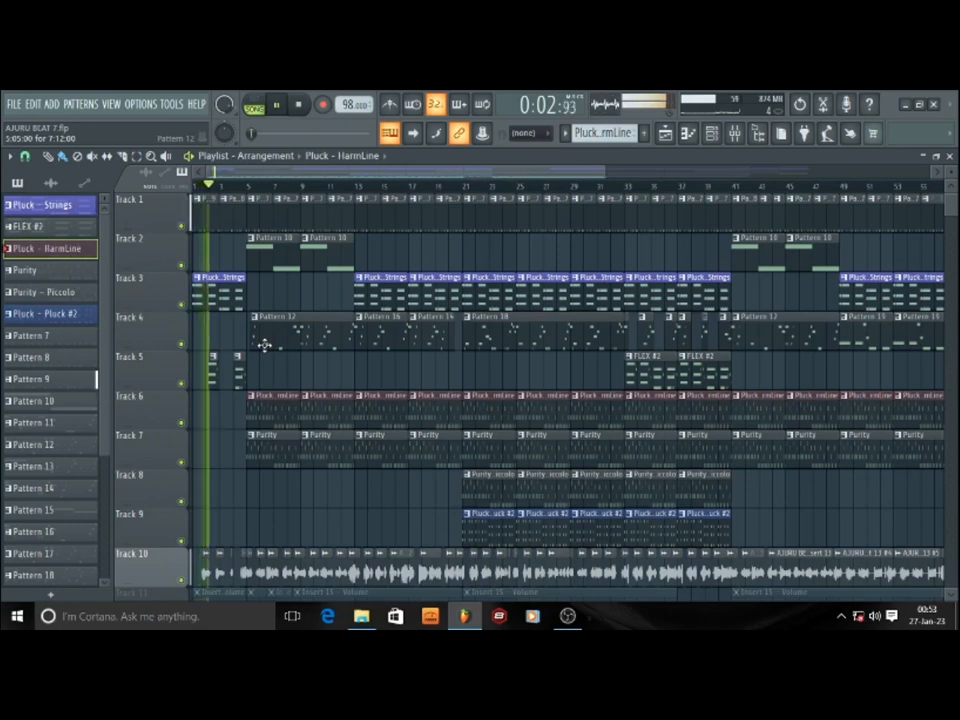
scroll(309, 189, down, 1)
scroll(311, 193, down, 2)
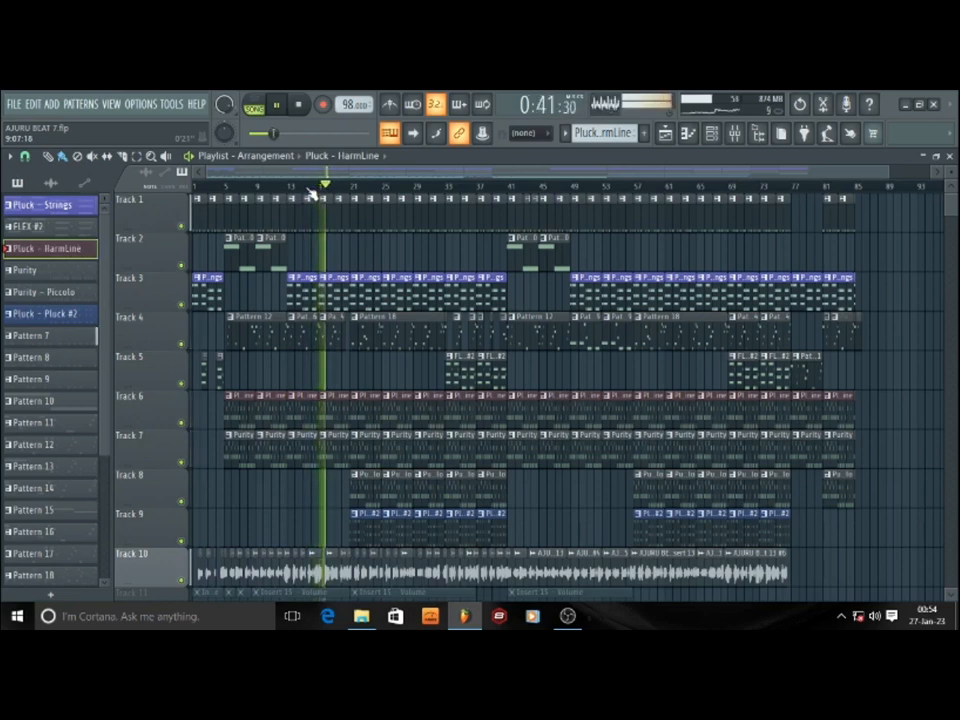
scroll(312, 193, down, 1)
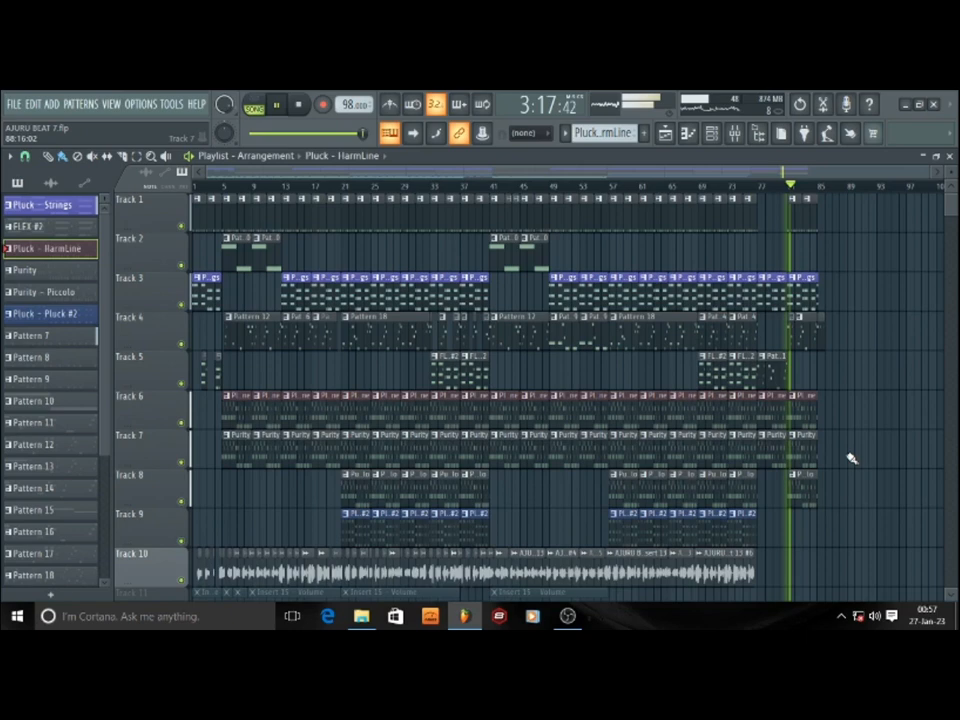
key(space)
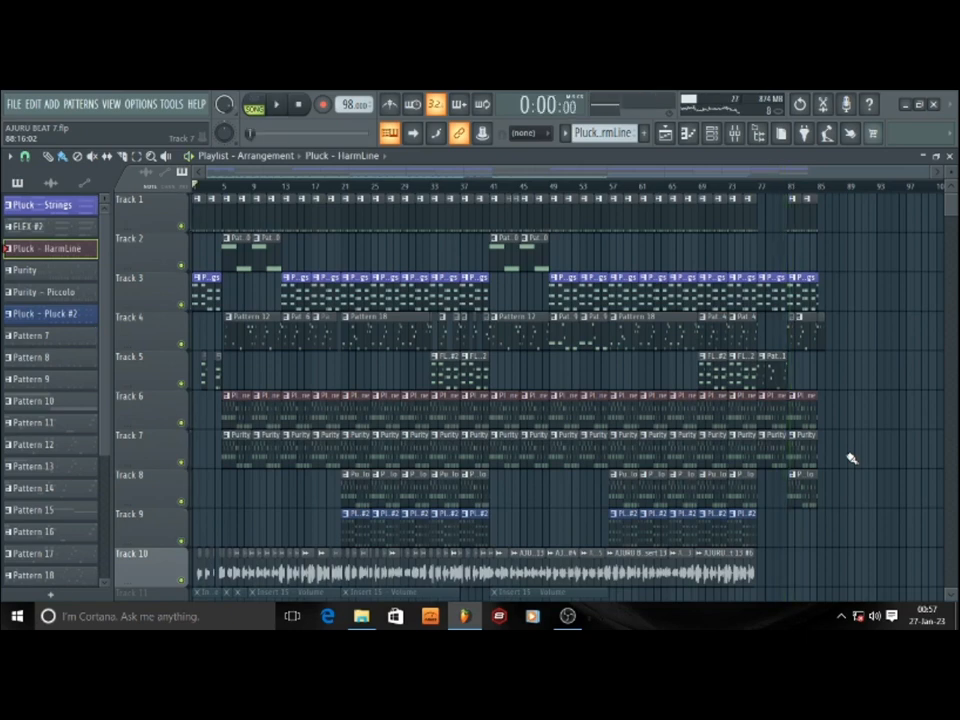